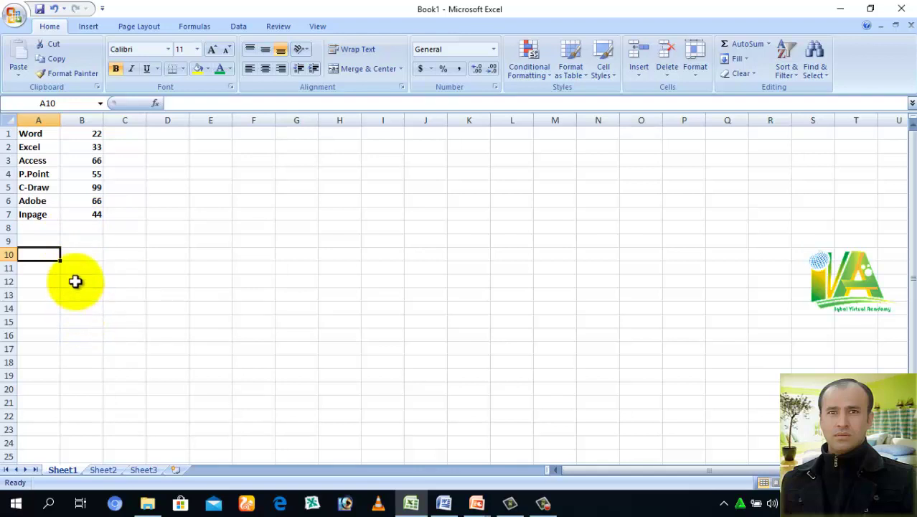
Examine the two-column table in A1:B7 and the empty rows below it where a horizontal version would fit.
left_click(37, 216)
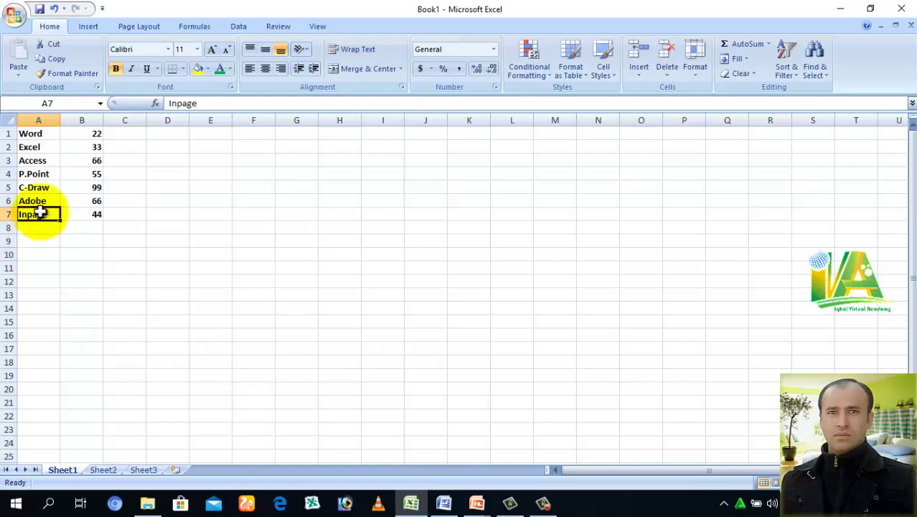
left_click(79, 120)
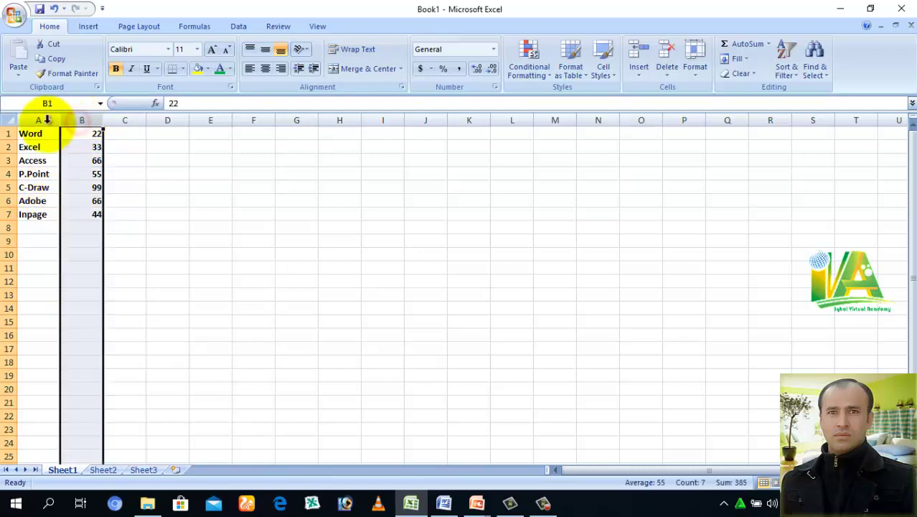
left_click(43, 120)
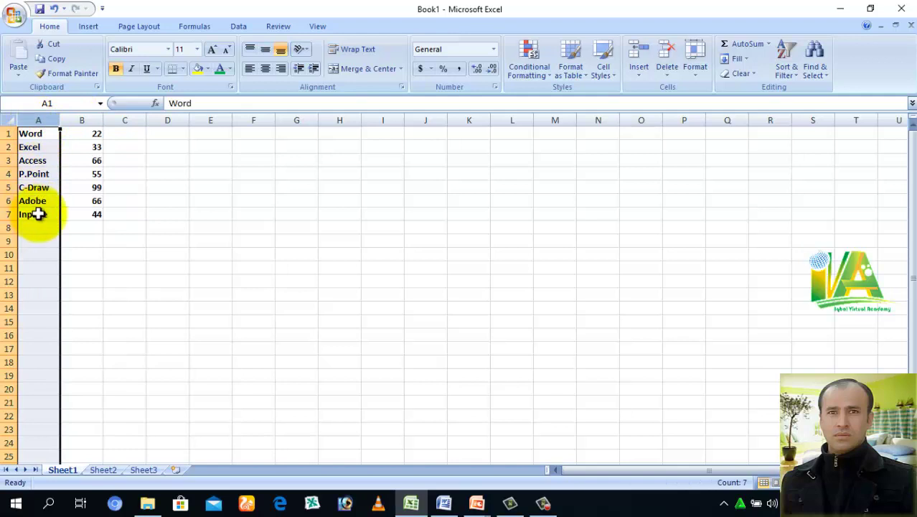
left_click(77, 218)
left_click(9, 214)
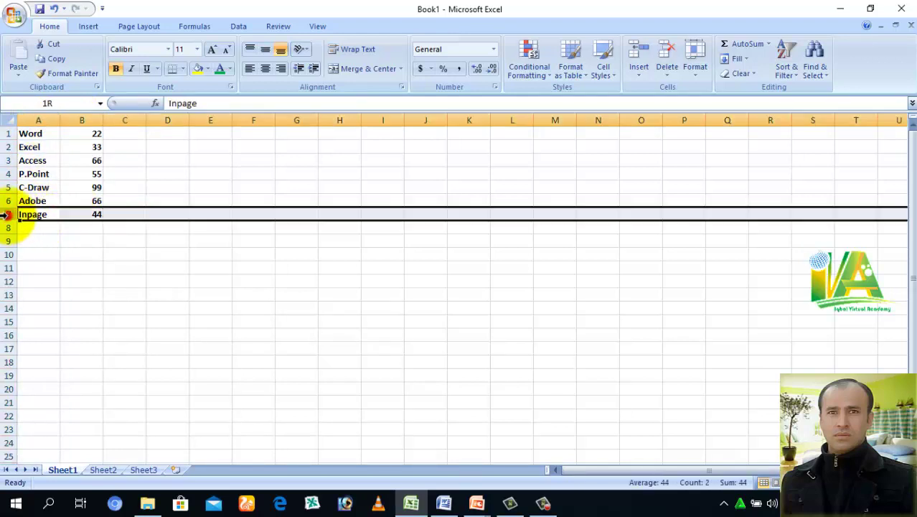
left_click(81, 252)
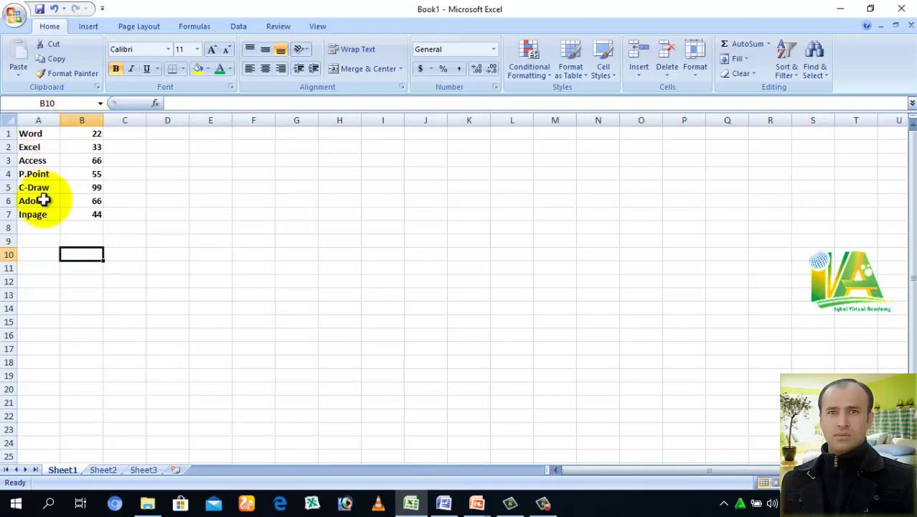
left_click_drag(44, 239, 45, 250)
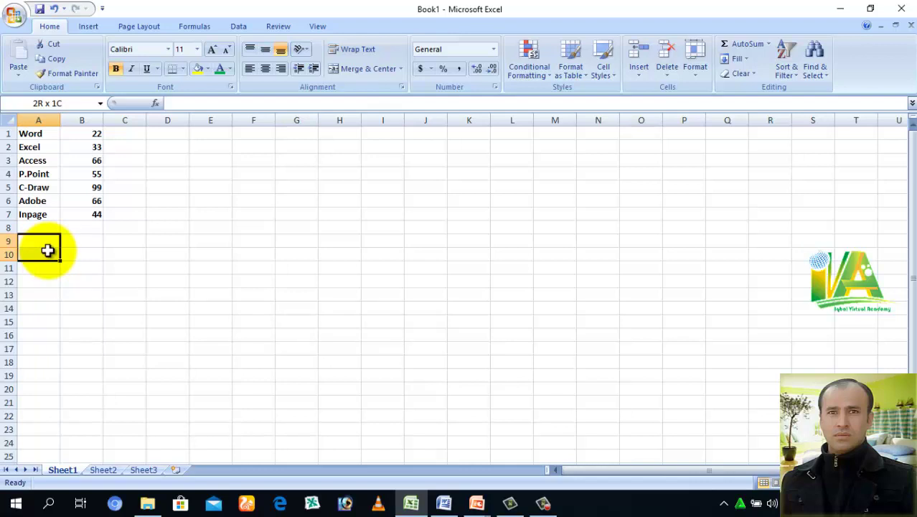
left_click_drag(48, 249, 282, 254)
left_click(225, 286)
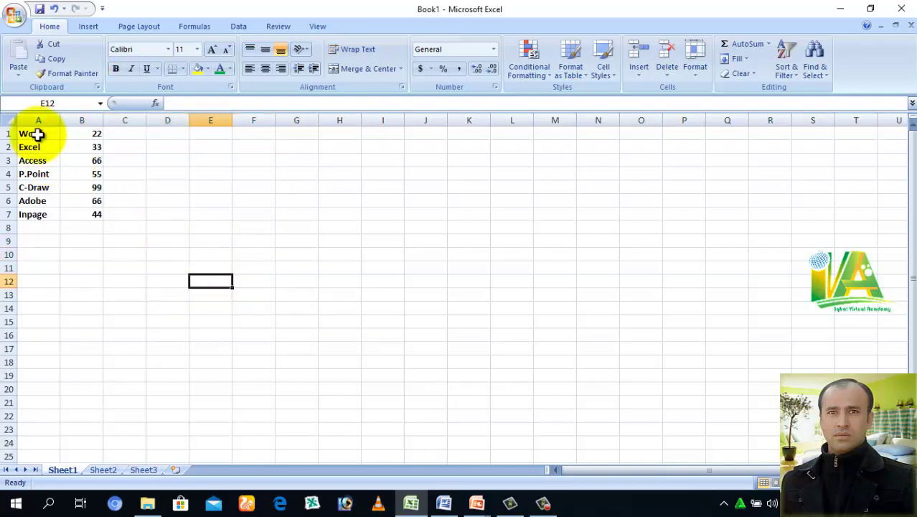
Copy the course names and numbers in the range A1:B7.
left_click_drag(37, 134, 82, 214)
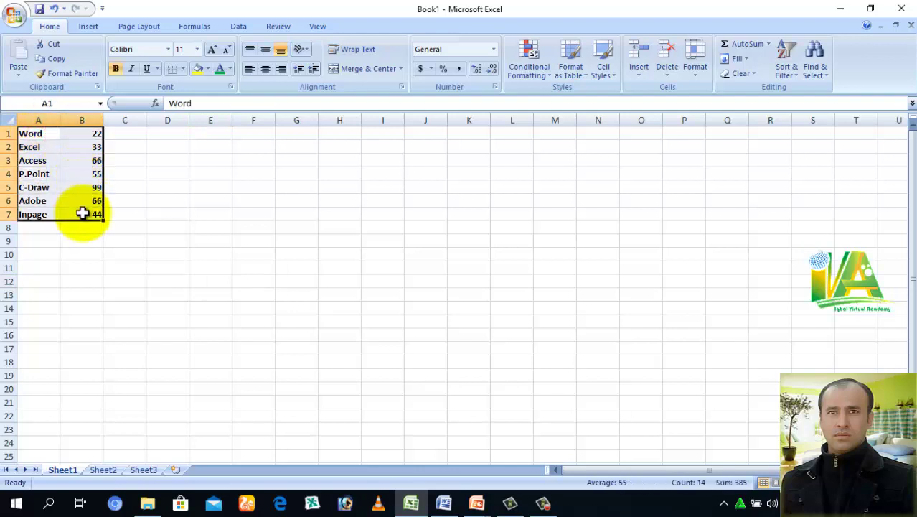
right_click(82, 214)
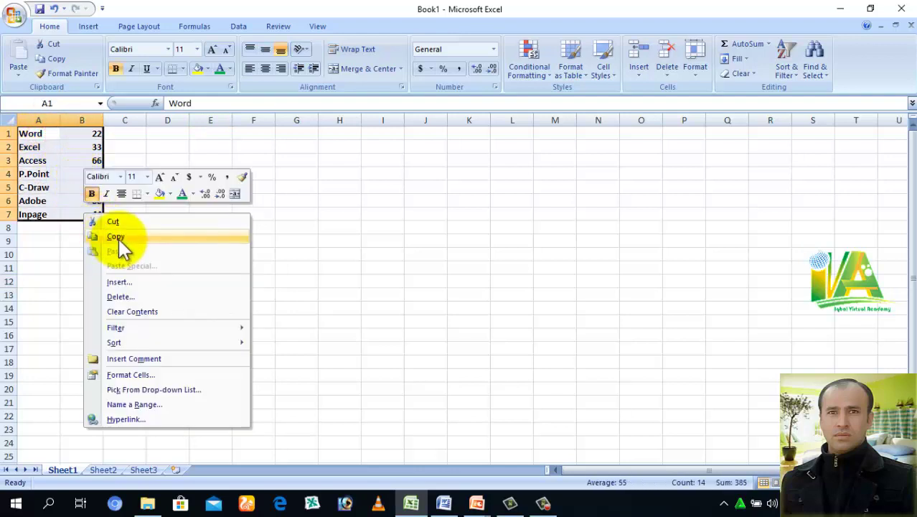
left_click(119, 240)
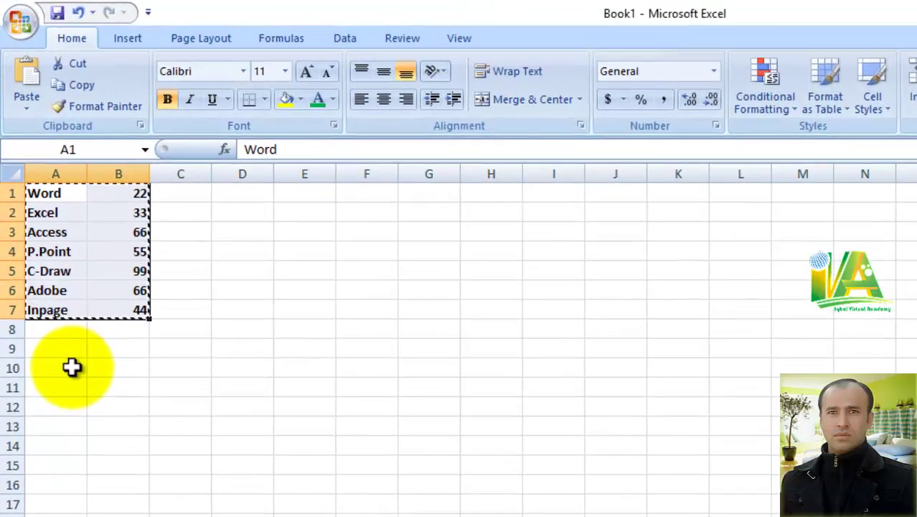
Paste the copied table into A10:G11 using Paste Special with the Transpose option enabled.
left_click_drag(62, 314, 63, 326)
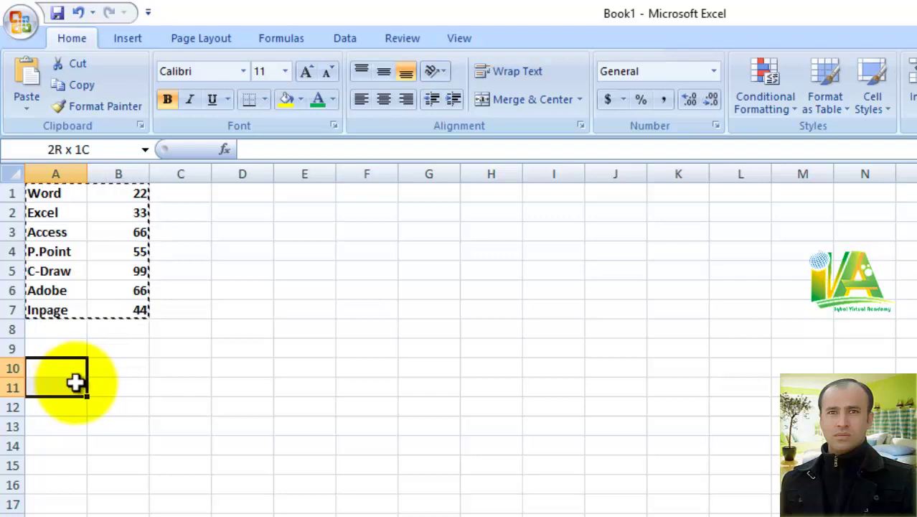
left_click_drag(76, 382, 411, 393)
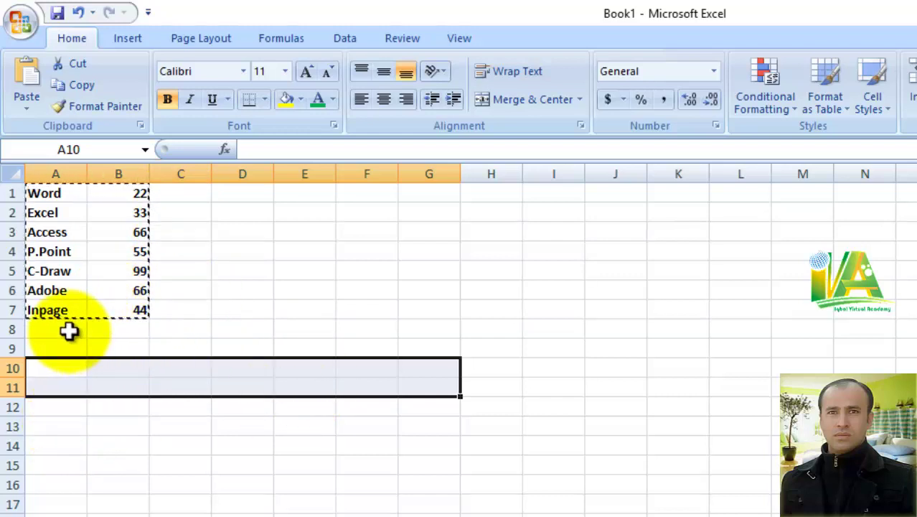
right_click(345, 380)
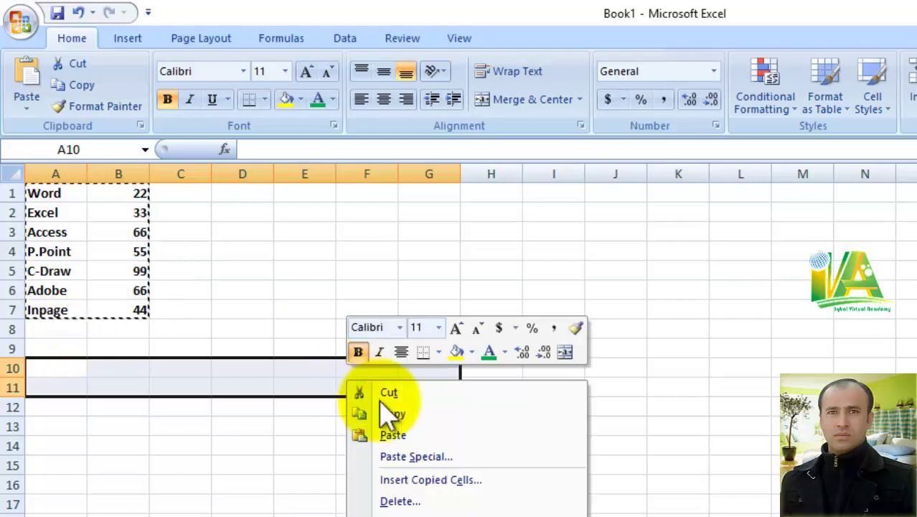
left_click(434, 457)
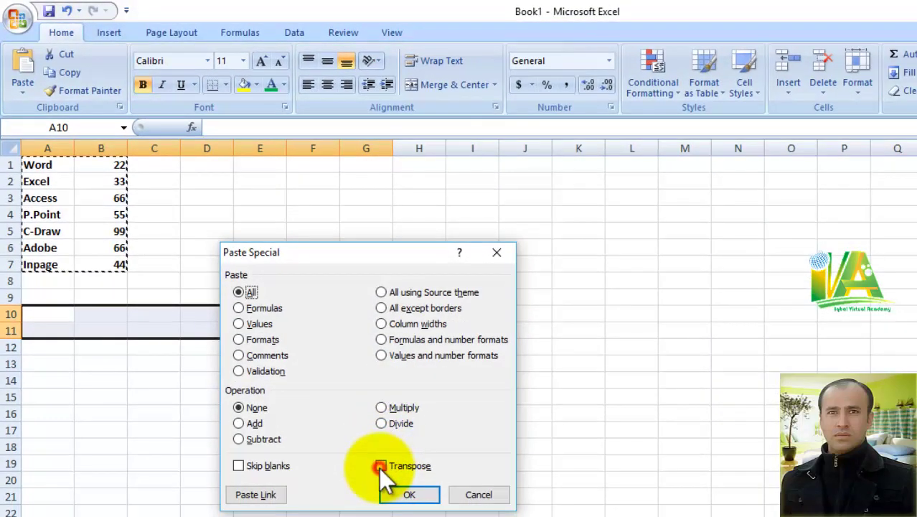
left_click(381, 466)
left_click(409, 492)
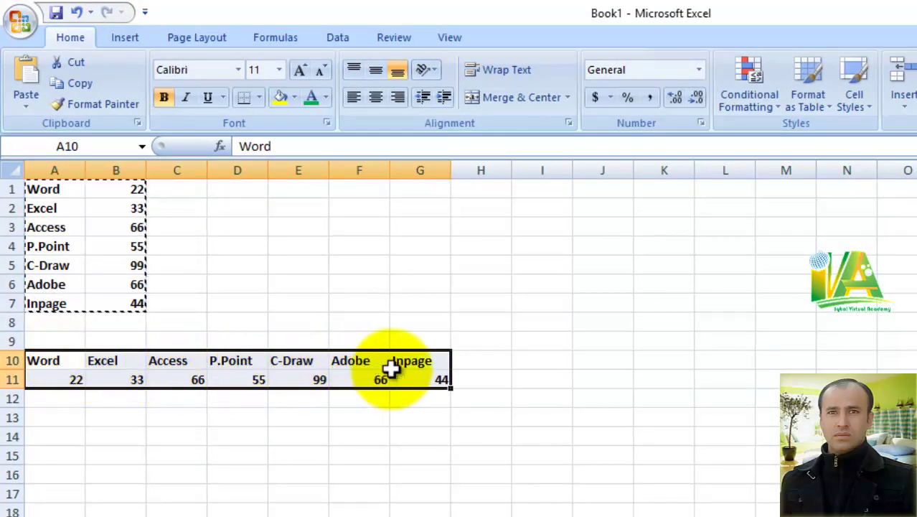
left_click(323, 426)
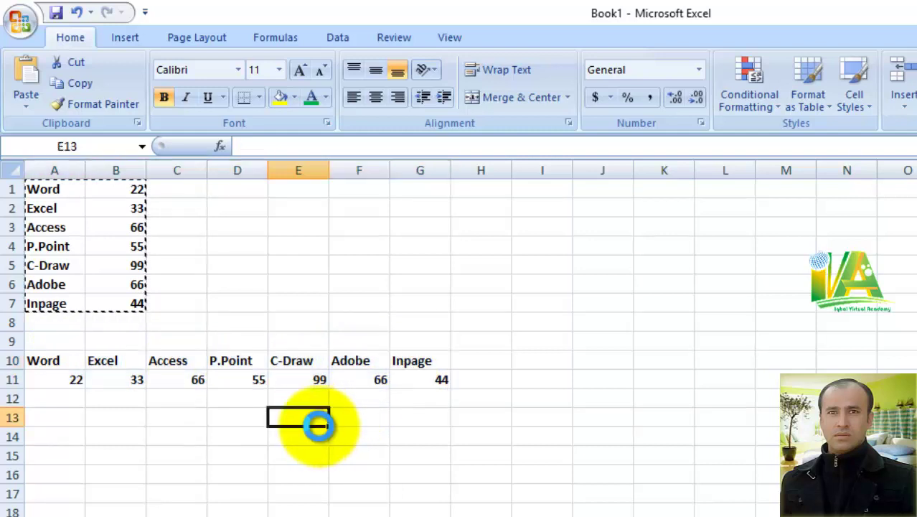
key("Return")
key("ctrl+z")
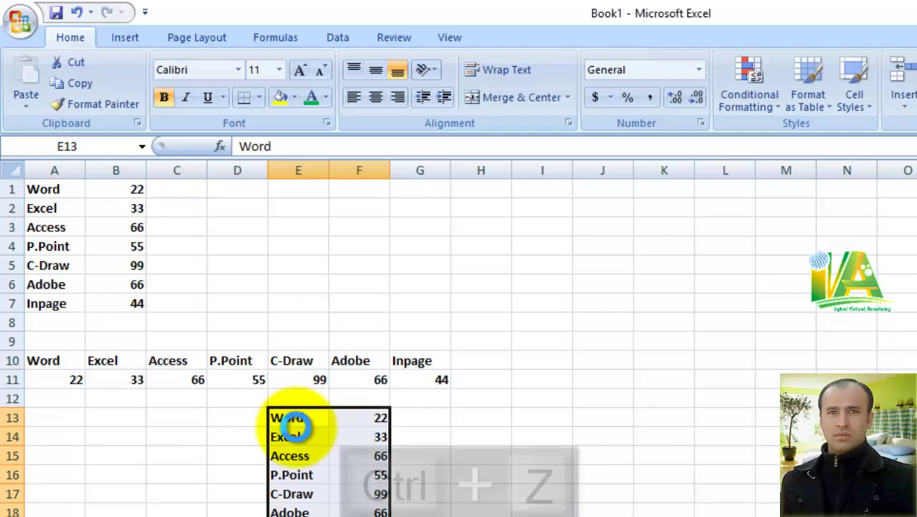
left_click(185, 414)
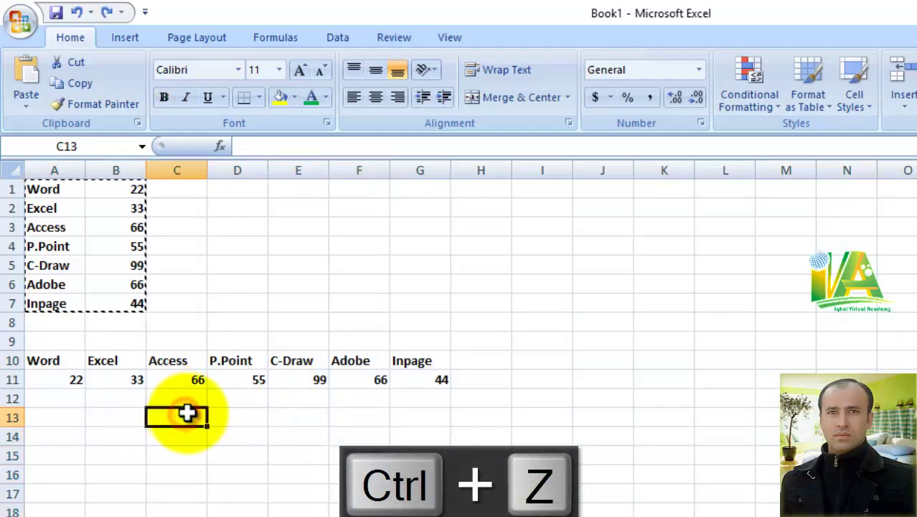
Set the P.Point value in cell B4 of the original table to 99.
left_click(131, 248)
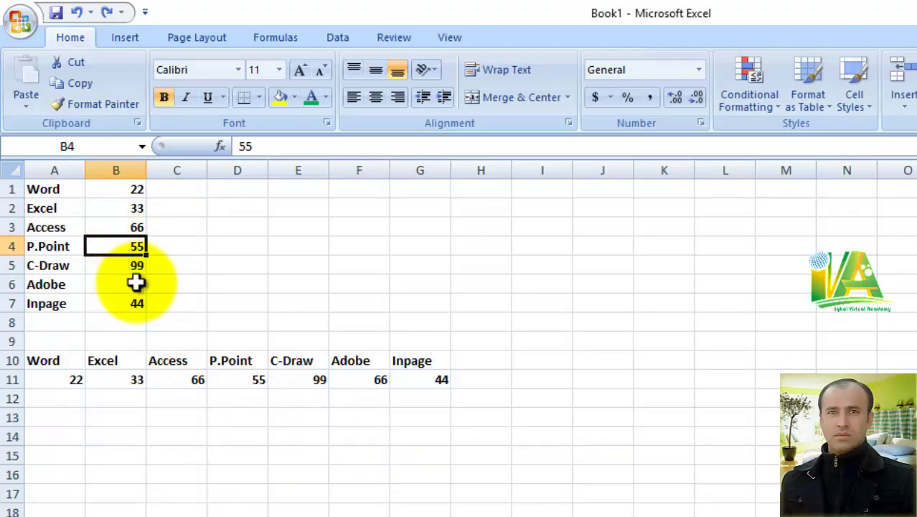
left_click(55, 248)
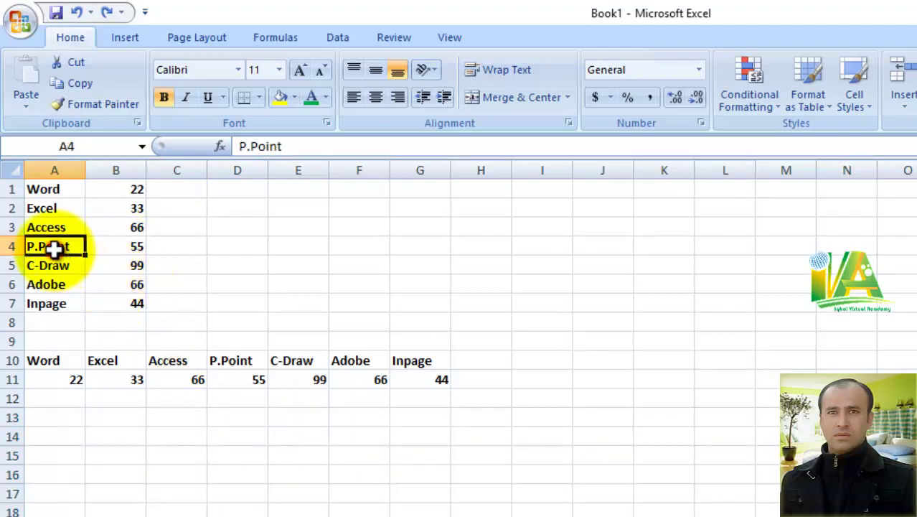
left_click(123, 245)
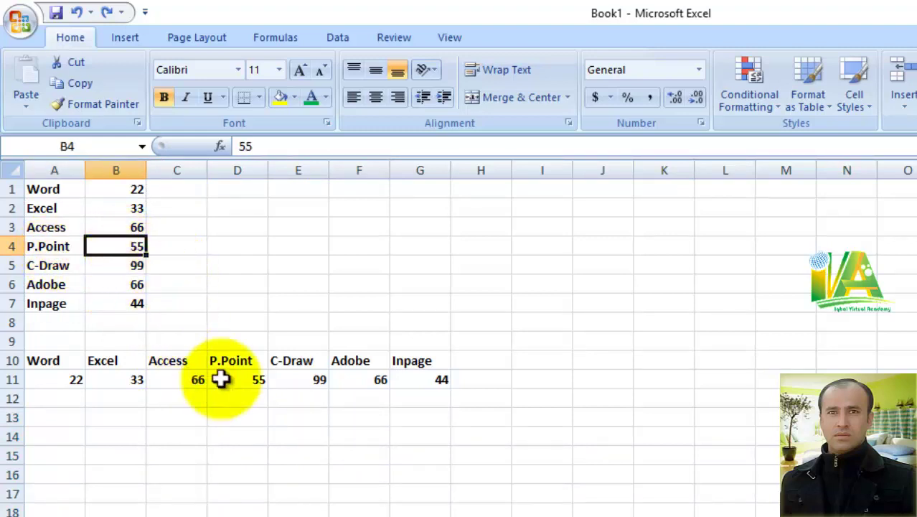
left_click(245, 382)
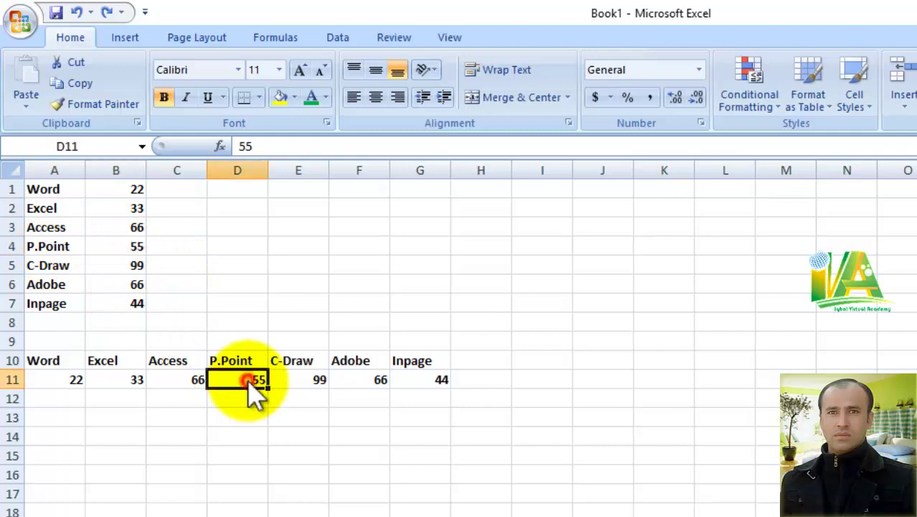
left_click(133, 246)
type("99")
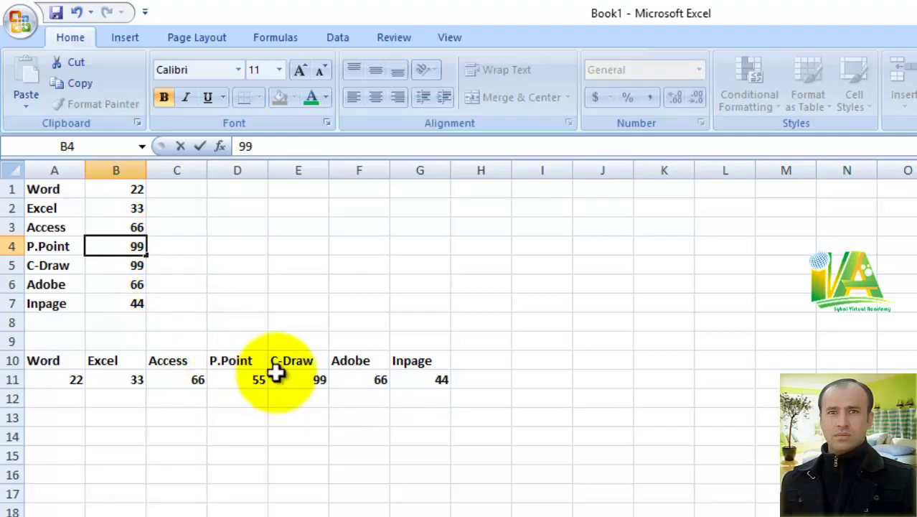
left_click(251, 381)
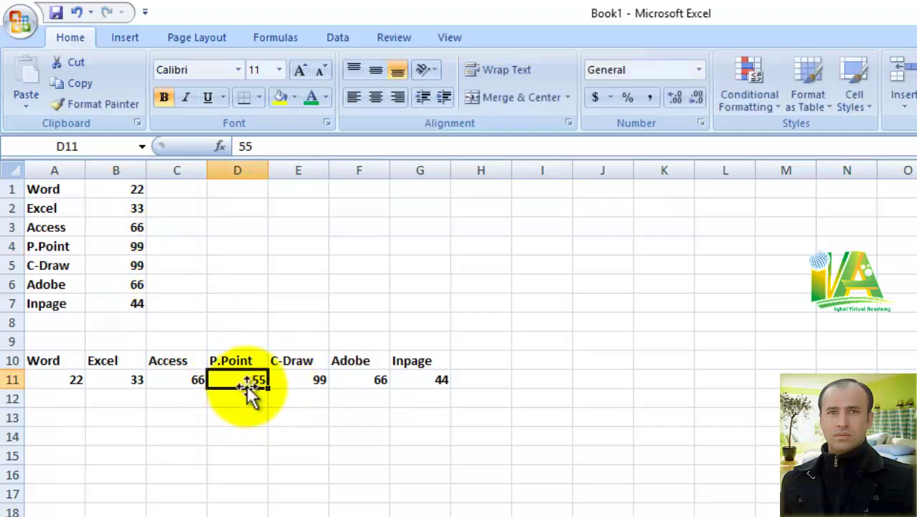
Compare the P.Point value in B4 with its transposed counterpart in D11.
left_click(119, 246)
left_click(240, 376)
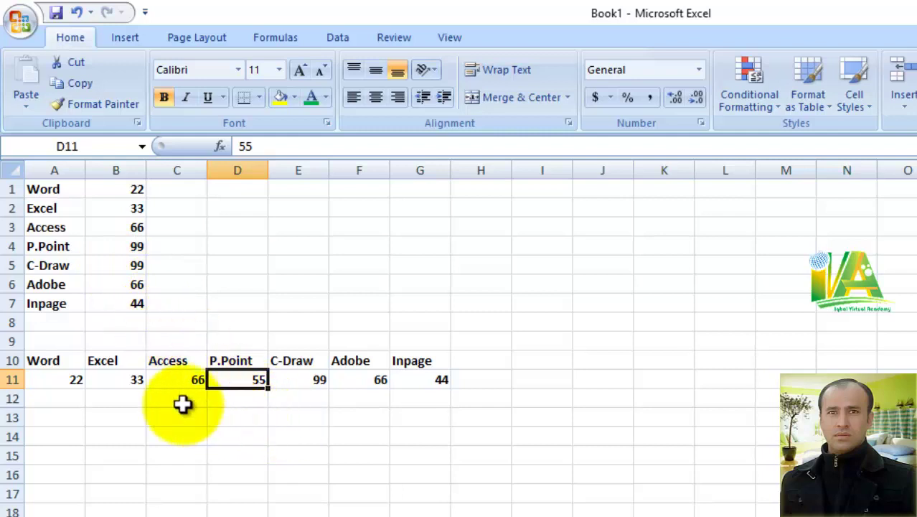
left_click(127, 247)
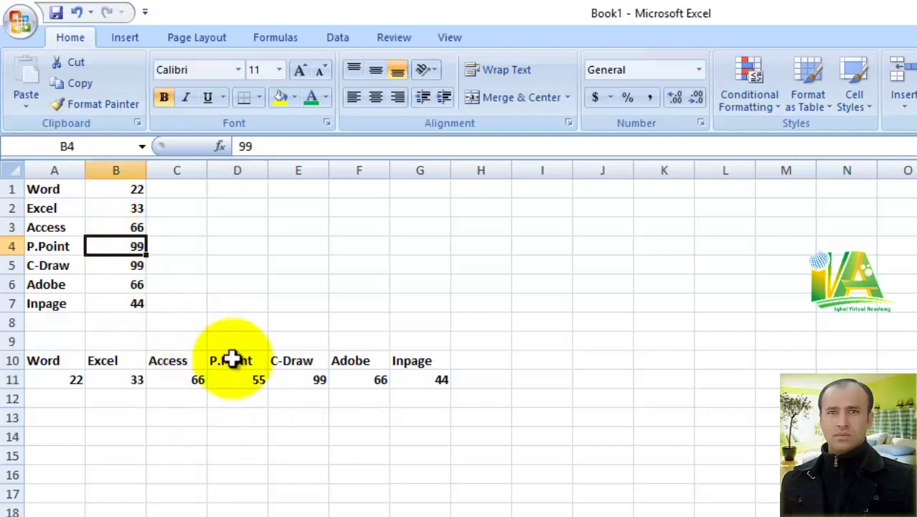
left_click(245, 381)
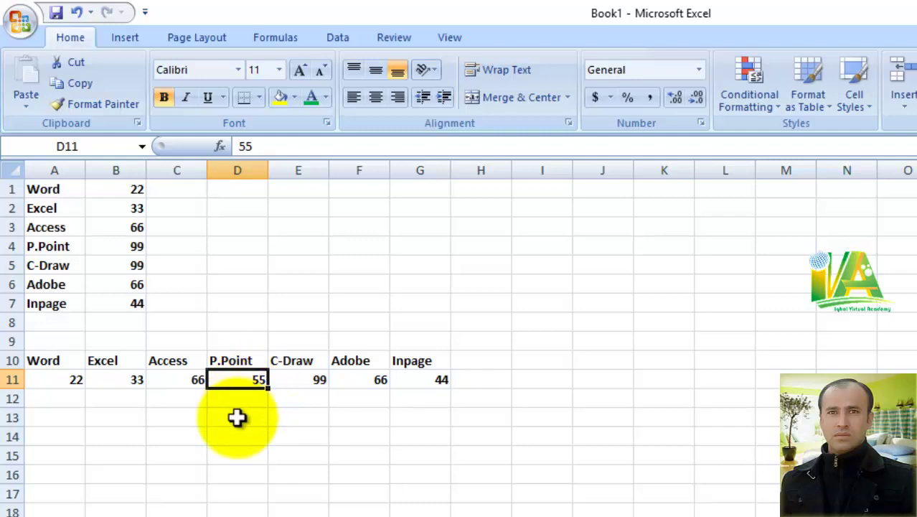
left_click(154, 443)
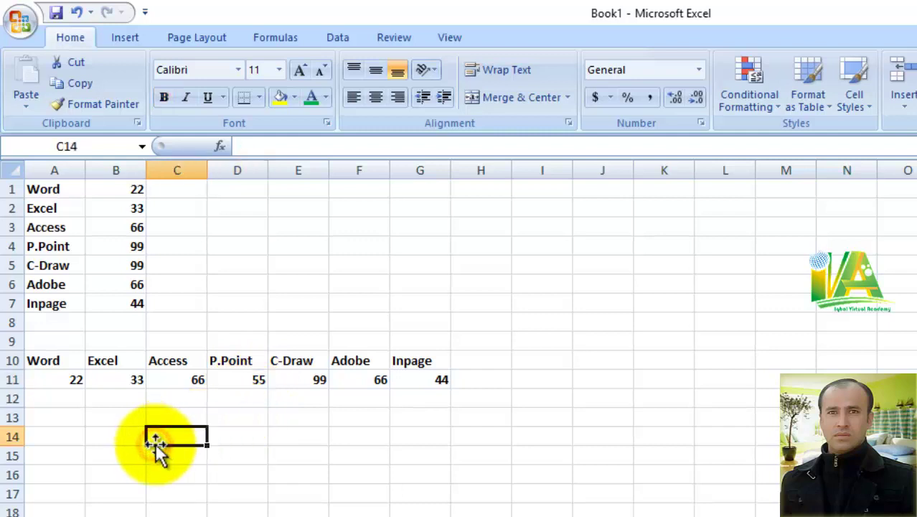
Try to enter =transpose(A1:B7) as an ordinary formula in the selected range A13:G14, and undo the entry.
left_click_drag(56, 416, 407, 458)
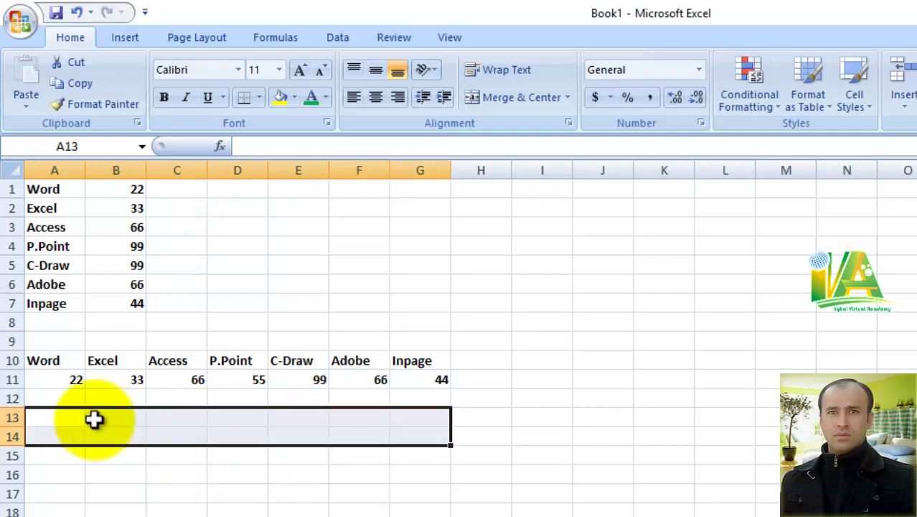
type("=")
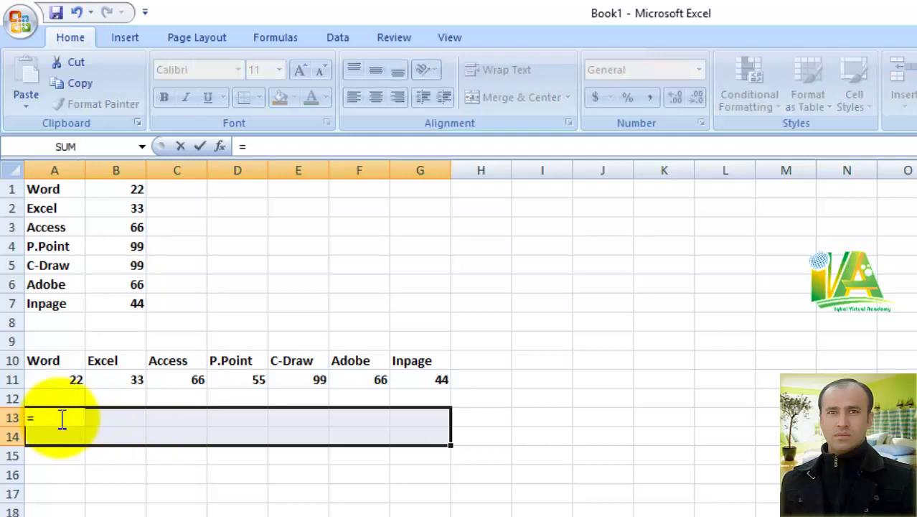
type("t")
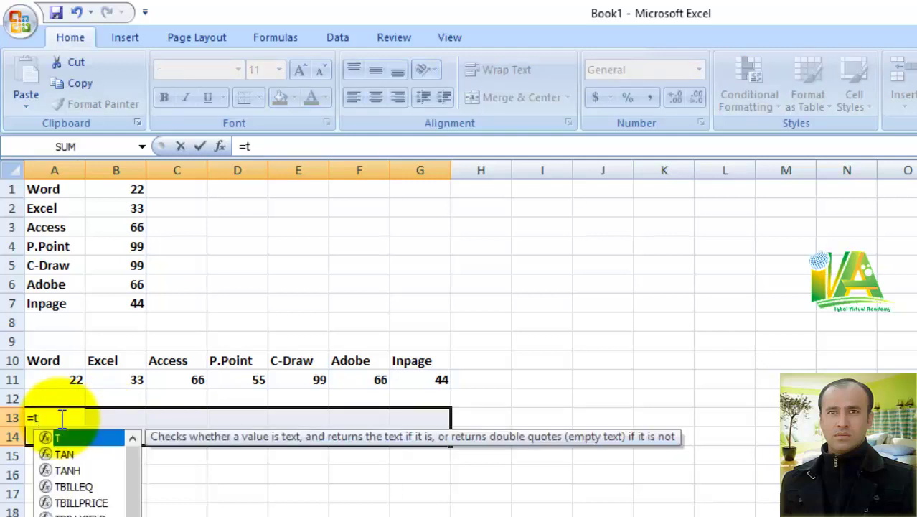
type("ranspo")
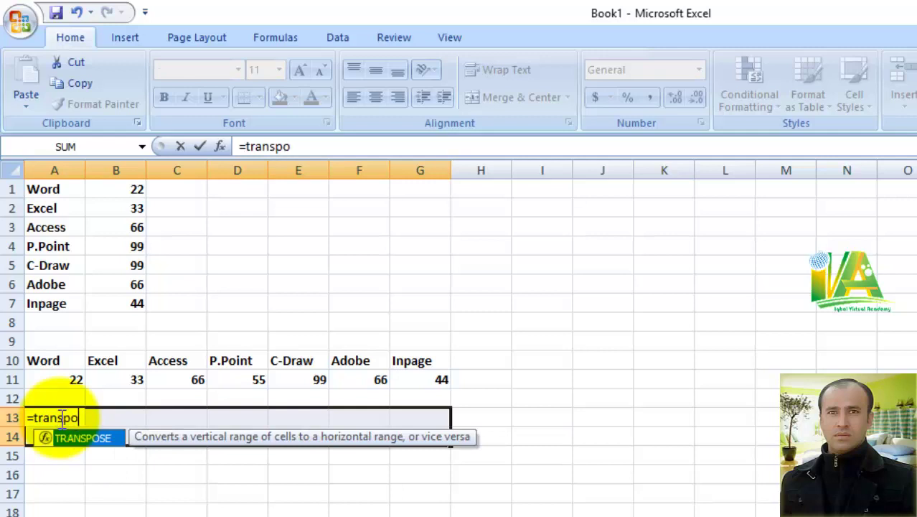
type("se")
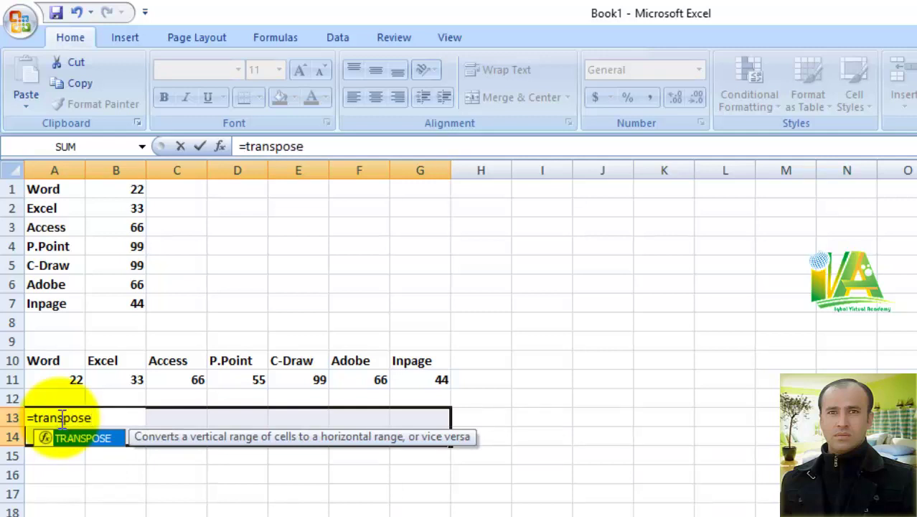
type("(")
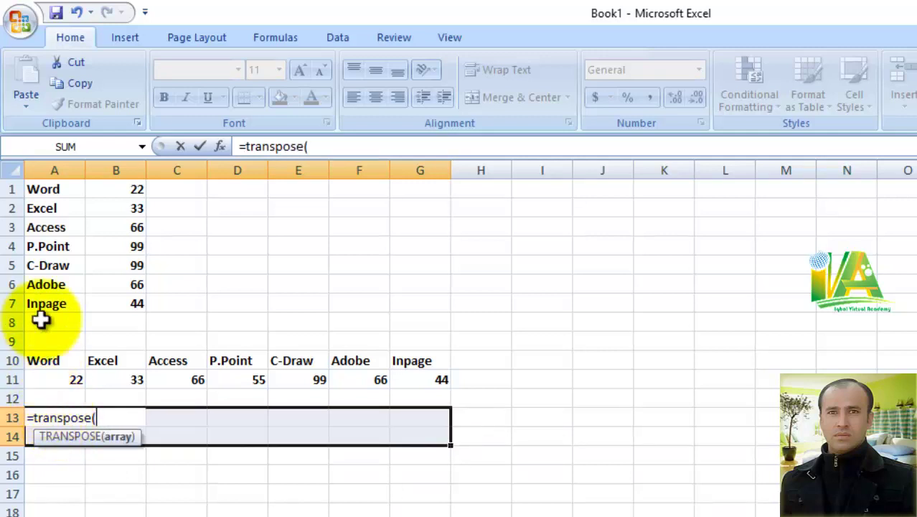
left_click_drag(46, 188, 113, 298)
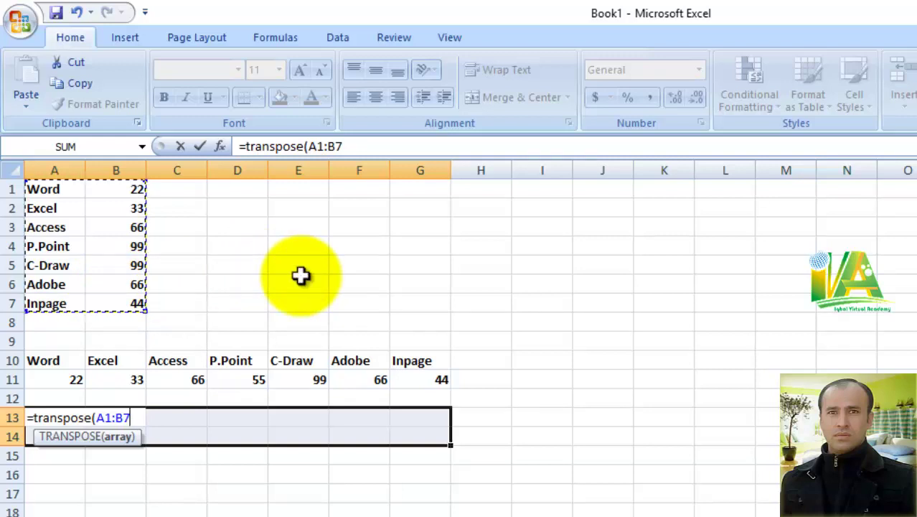
type(")")
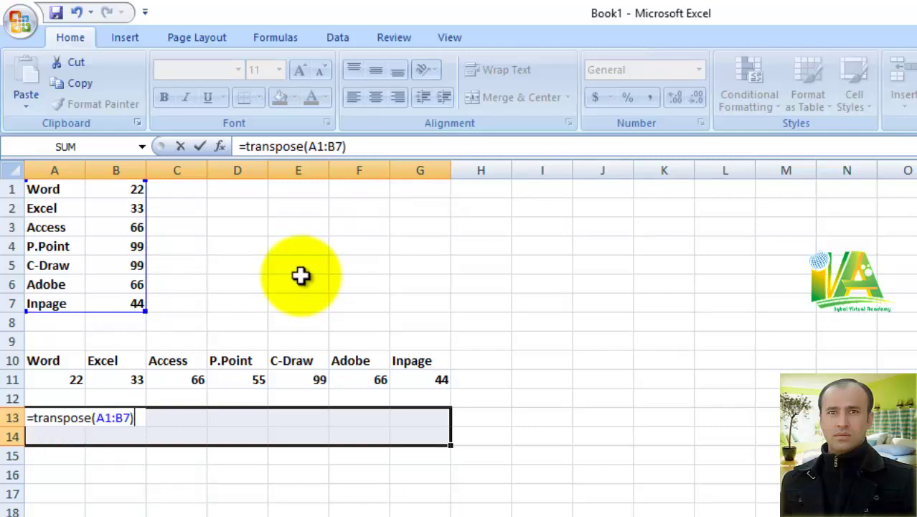
key("Return")
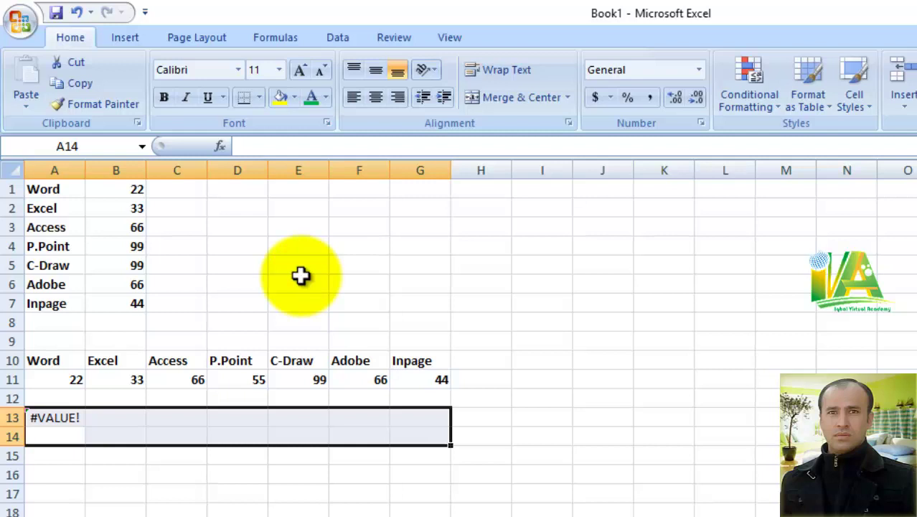
key("ctrl+z")
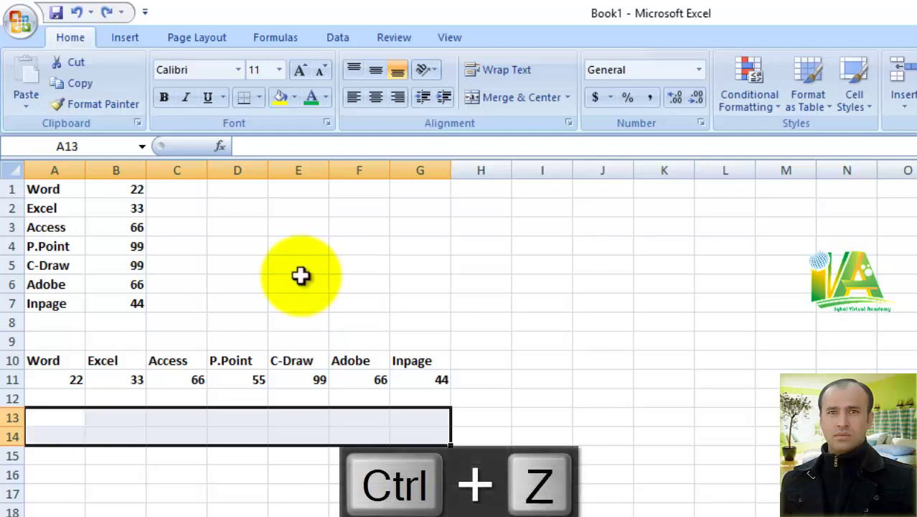
Enter =transpose(A1:B7) as an array formula across the selected range A13:G14.
type("=tr")
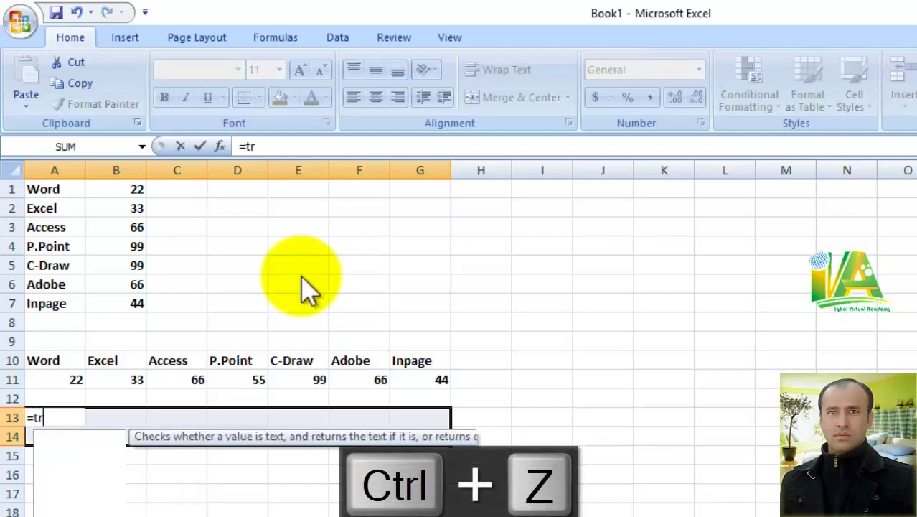
type("ansp")
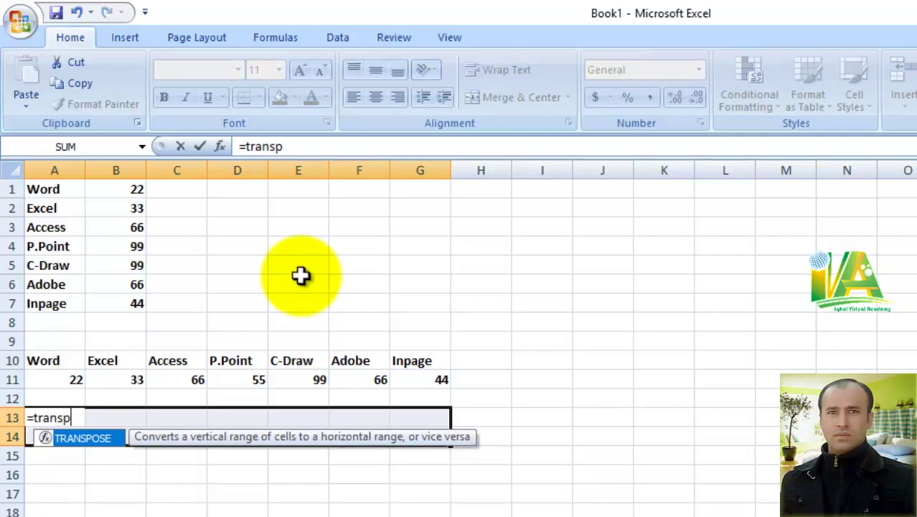
type("ose")
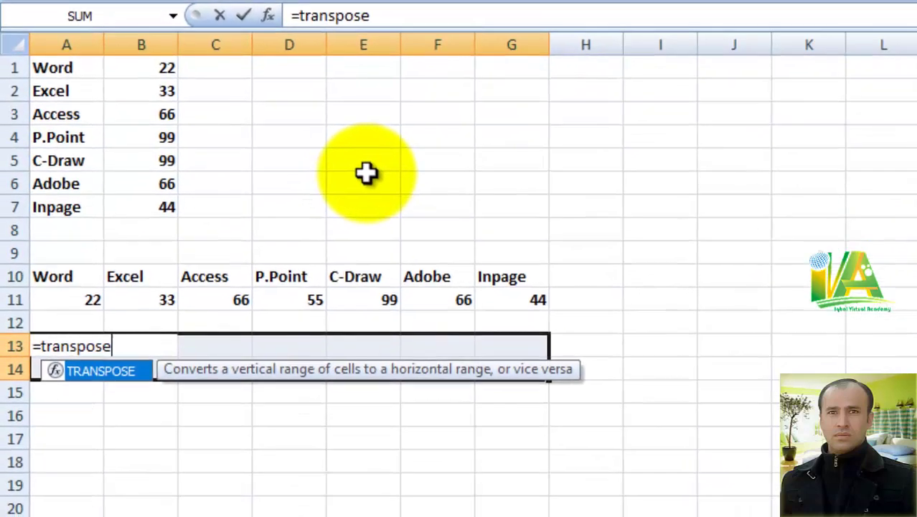
type("(")
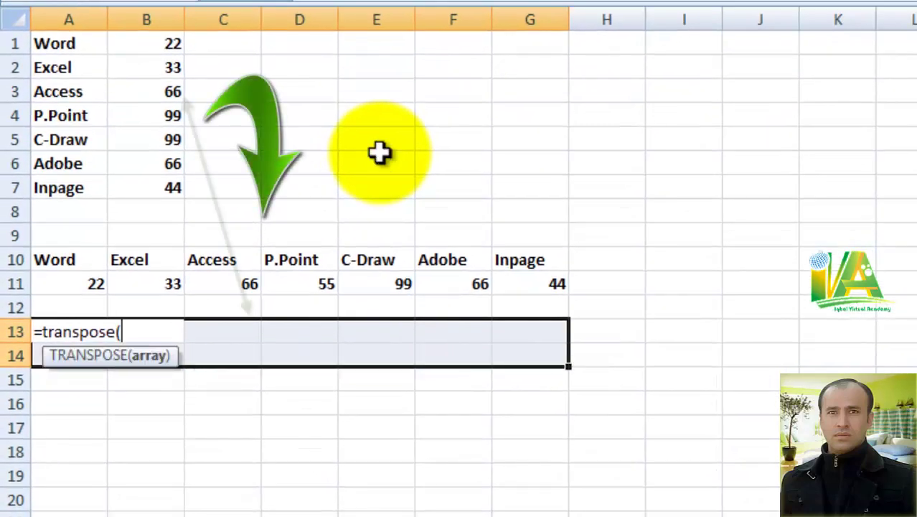
left_click_drag(90, 44, 172, 179)
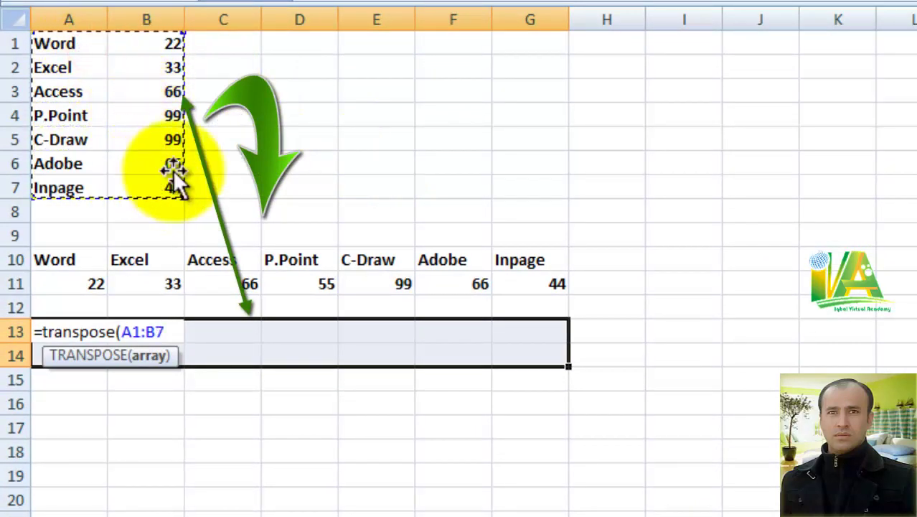
type(")")
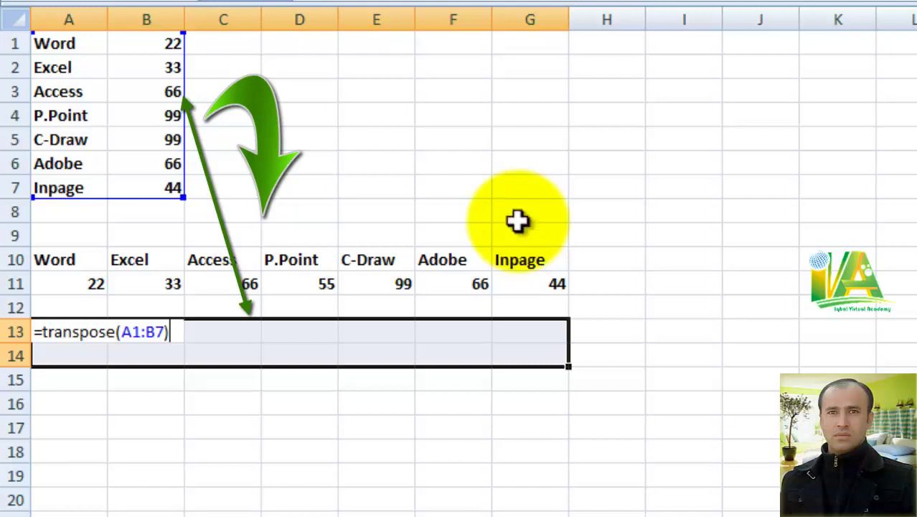
key("ctrl+shift+Return")
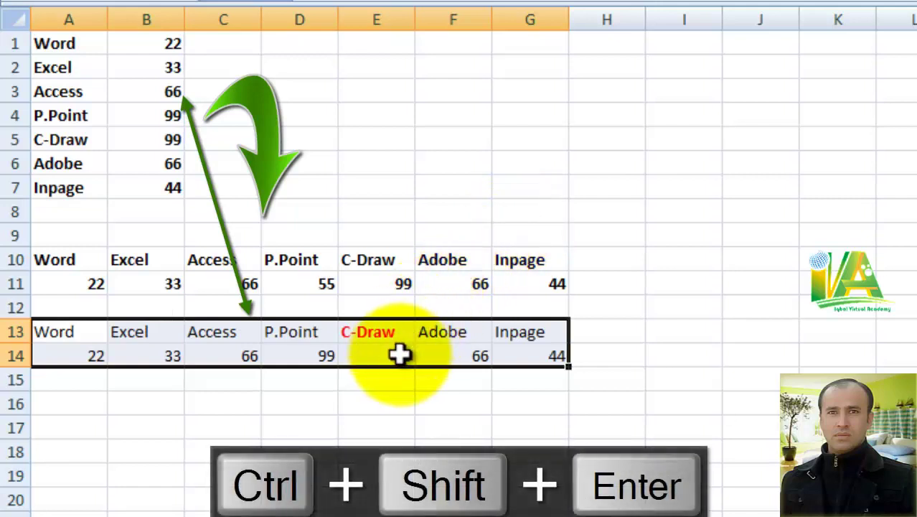
Change the font colour of the C-Draw heading in cell E13 to black.
left_click(387, 334)
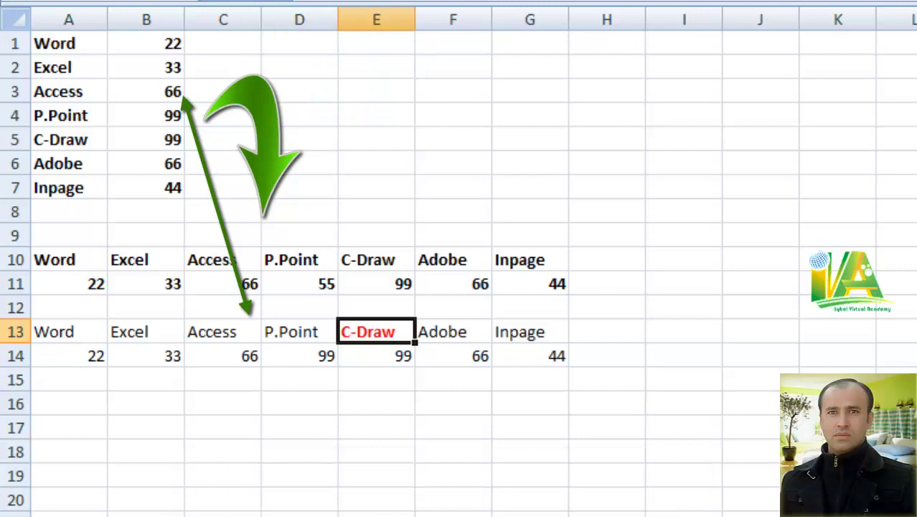
left_click(402, 2)
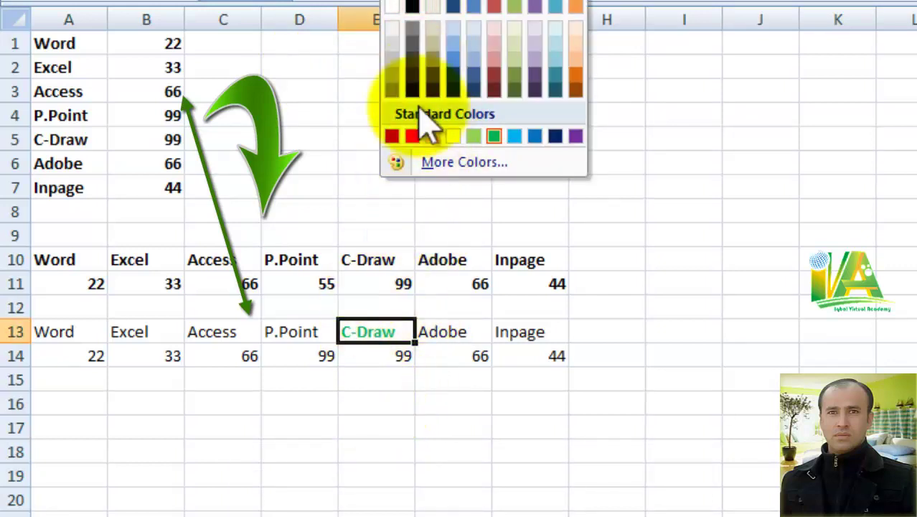
left_click(425, 18)
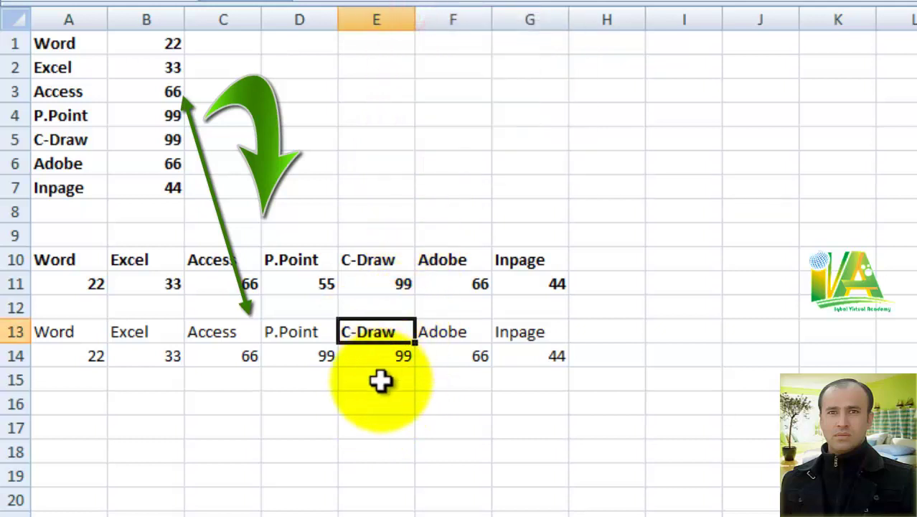
Apply bold formatting to the linked transposed table in A13:G14.
left_click(377, 356)
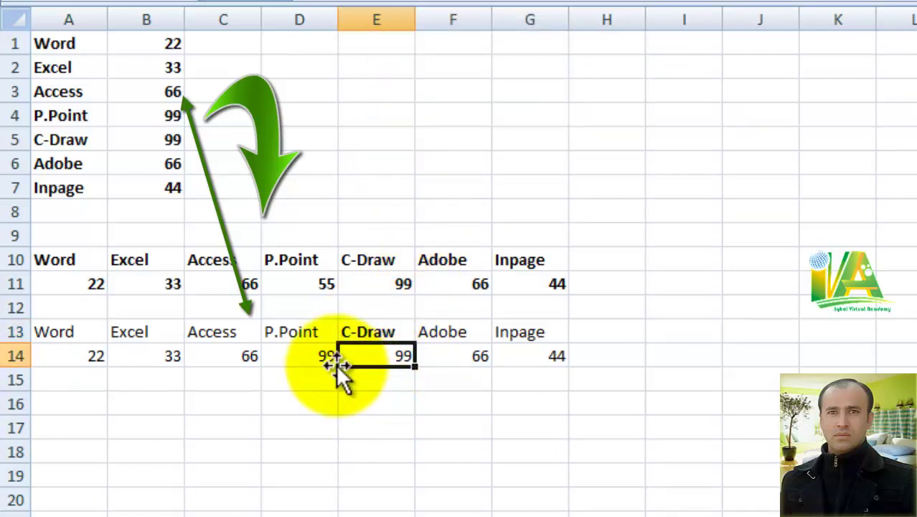
left_click(316, 359)
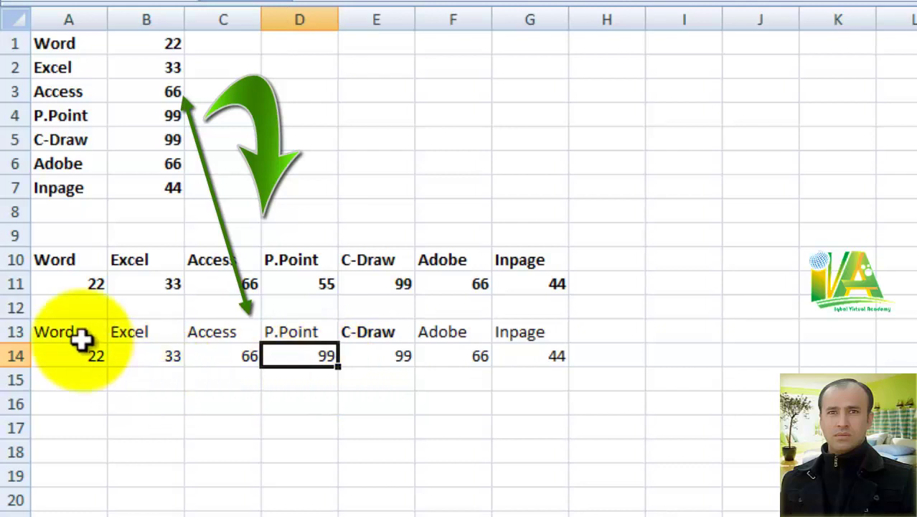
left_click_drag(72, 332, 528, 361)
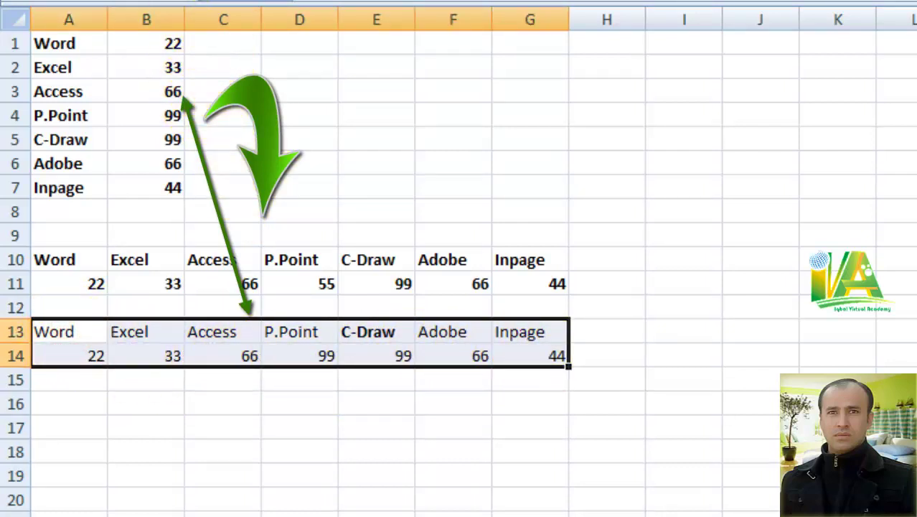
left_click(349, 427)
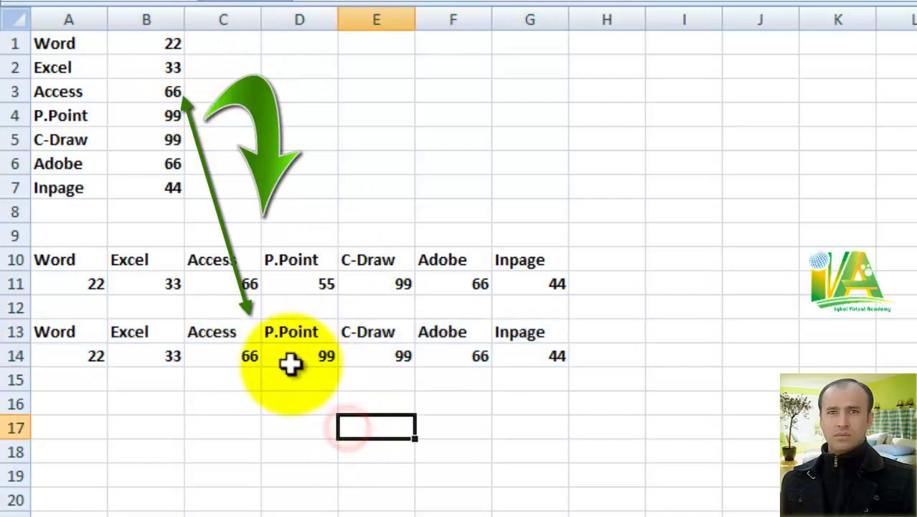
Compare the Access value in B3 with its counterparts in C11 and C14, and review the linked table in A13:G14.
left_click(239, 359)
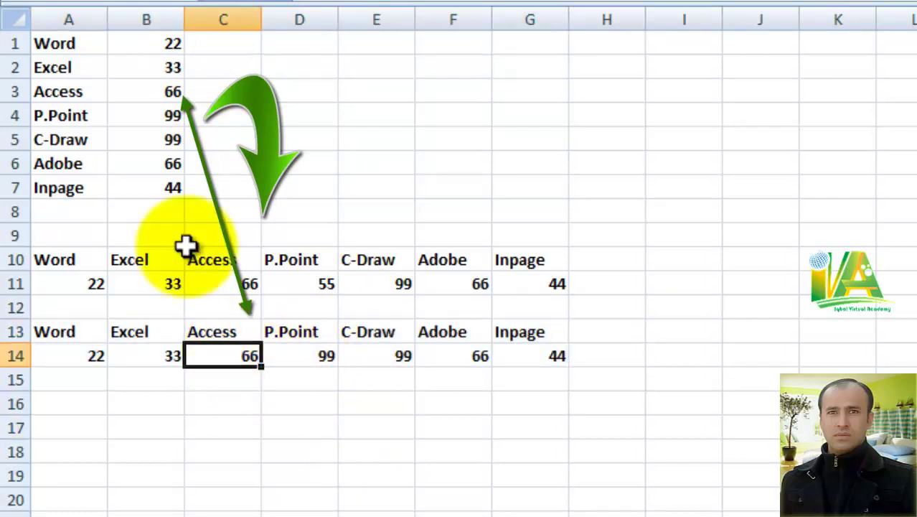
left_click(147, 94)
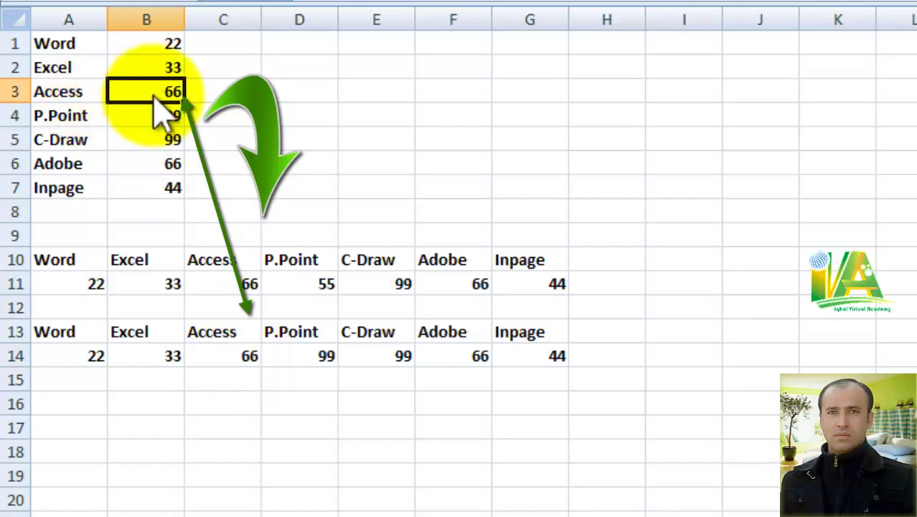
left_click(242, 359)
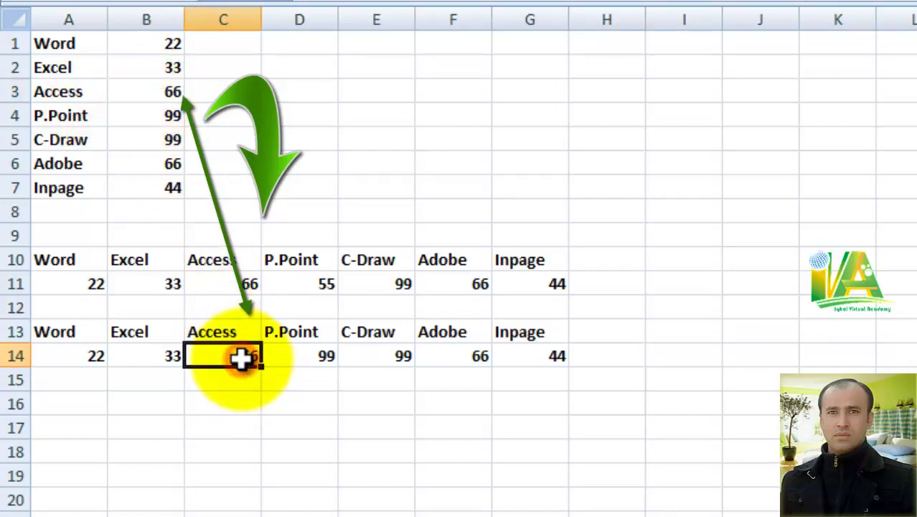
left_click(215, 282)
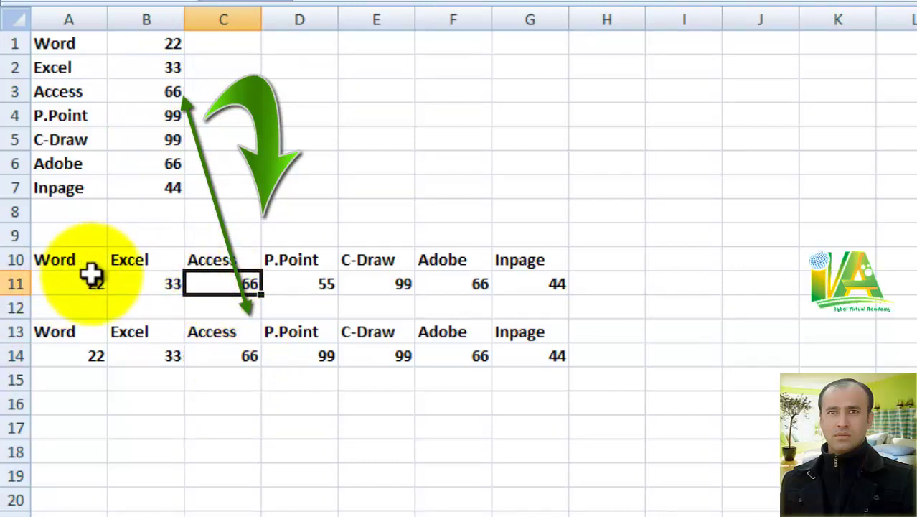
left_click(244, 357)
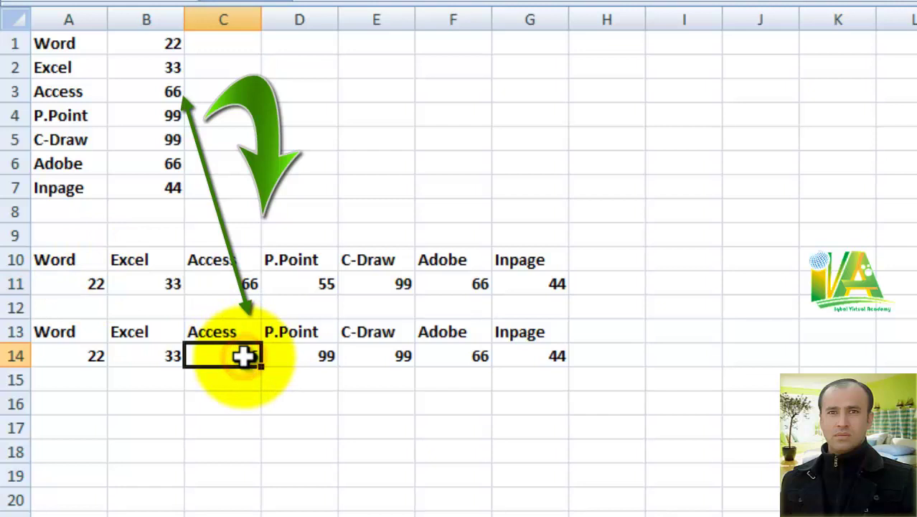
left_click(162, 91)
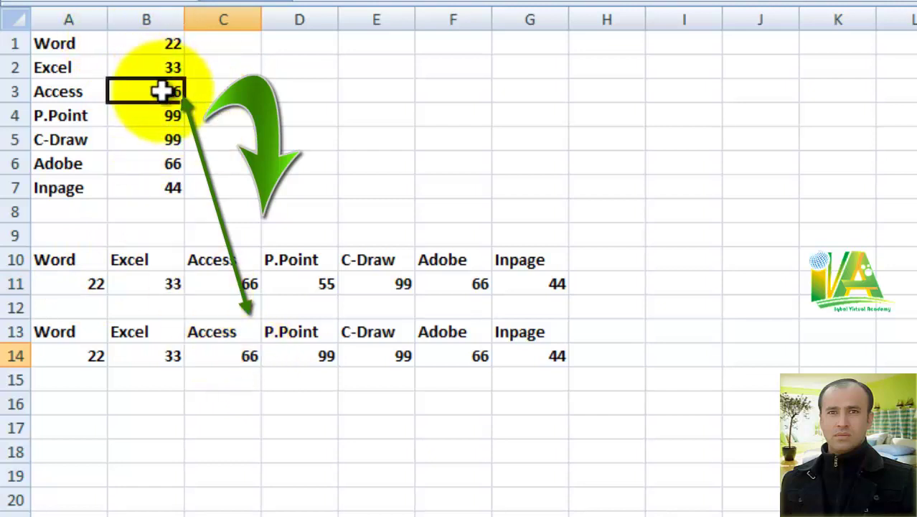
left_click(242, 357)
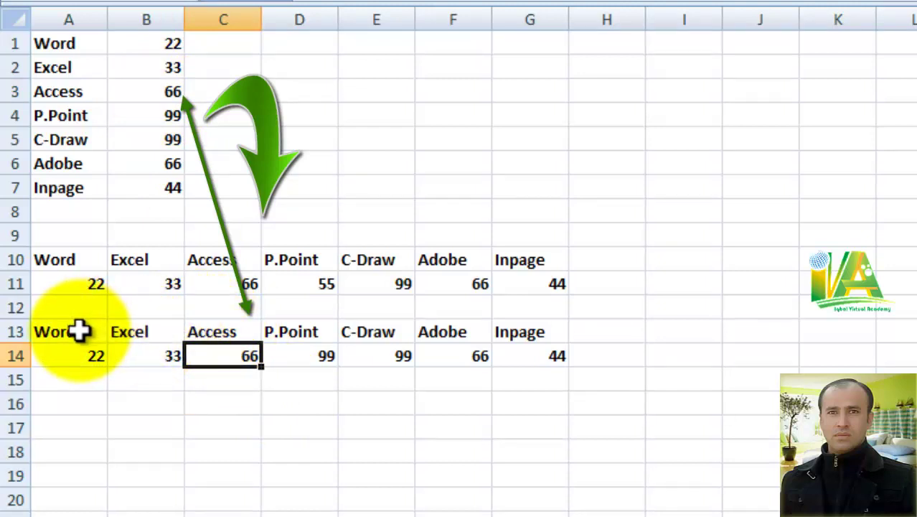
left_click_drag(79, 330, 507, 363)
left_click(353, 260)
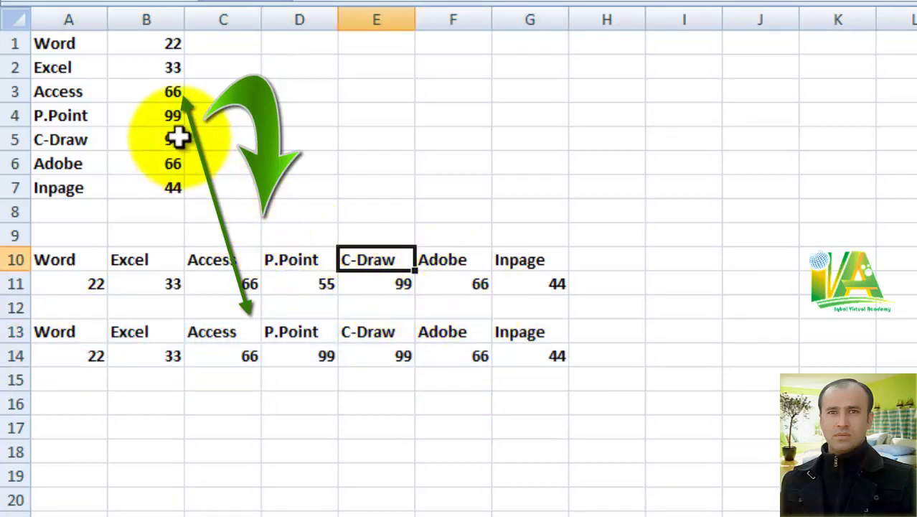
Set the Access value in cell B3 of the original table to 88 and check its linked counterpart in C14.
left_click(166, 94)
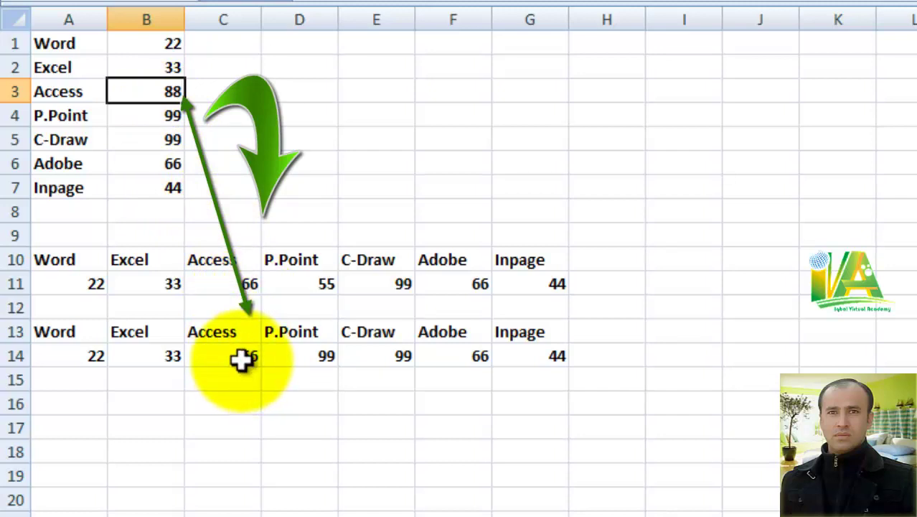
key("Return")
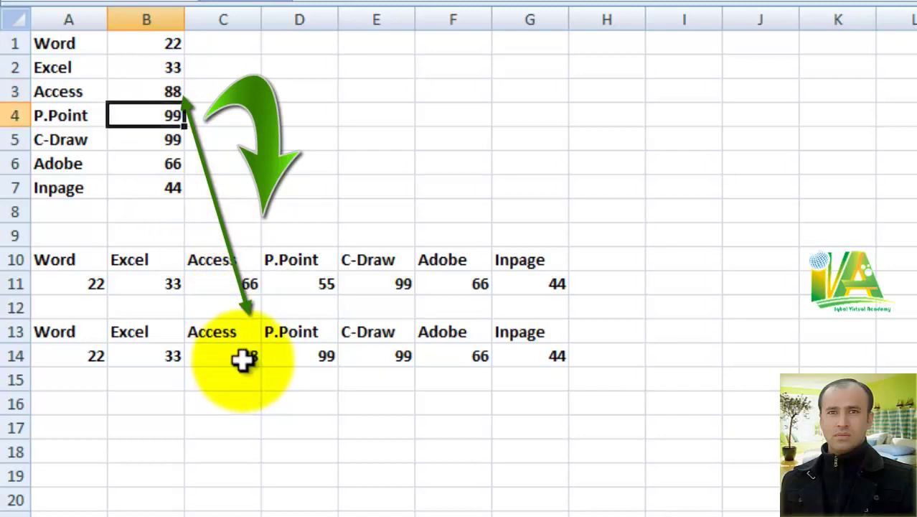
left_click(225, 359)
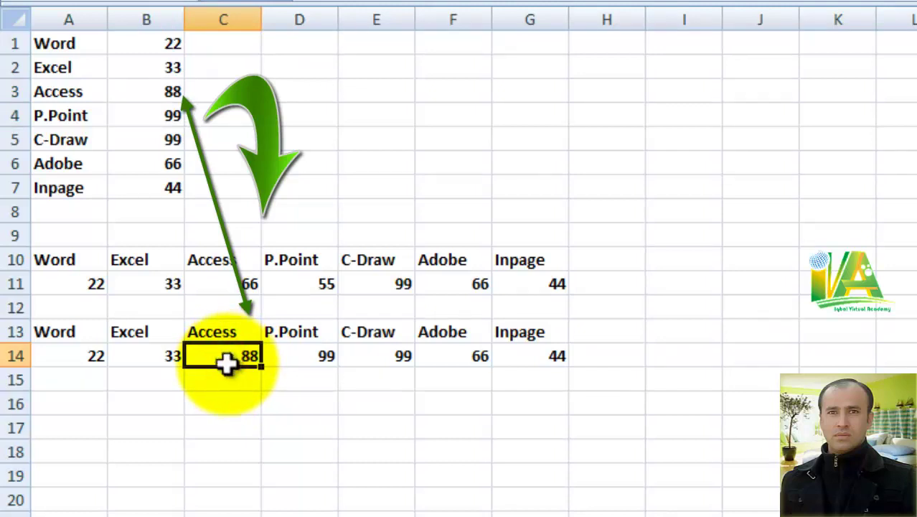
Check the Access value in C11 of the unlinked transposed table.
left_click(237, 284)
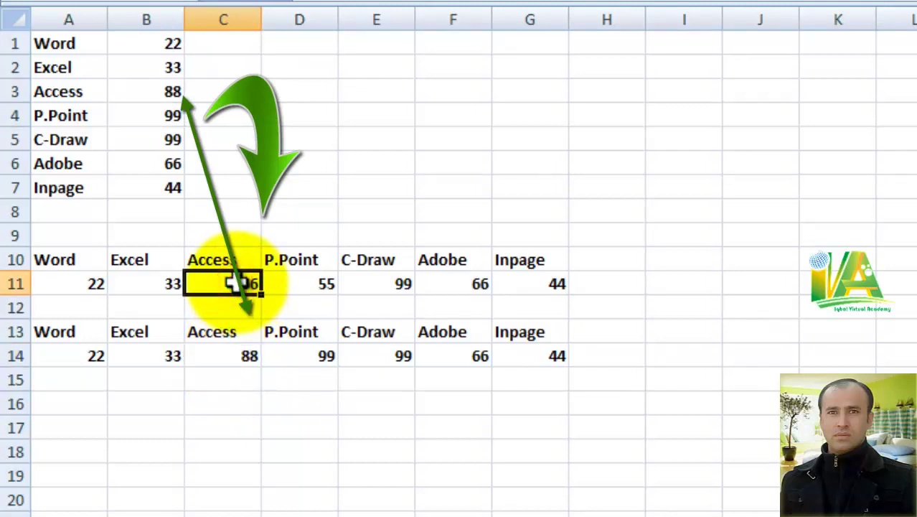
left_click(397, 420)
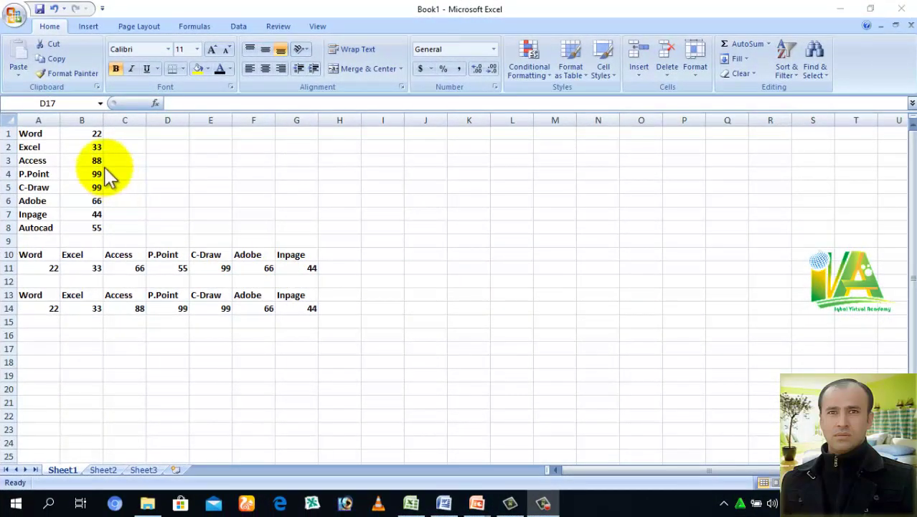
Set all the values in B1:B8 of the original vertical table, Word through Autocad, to 1.
left_click(87, 134)
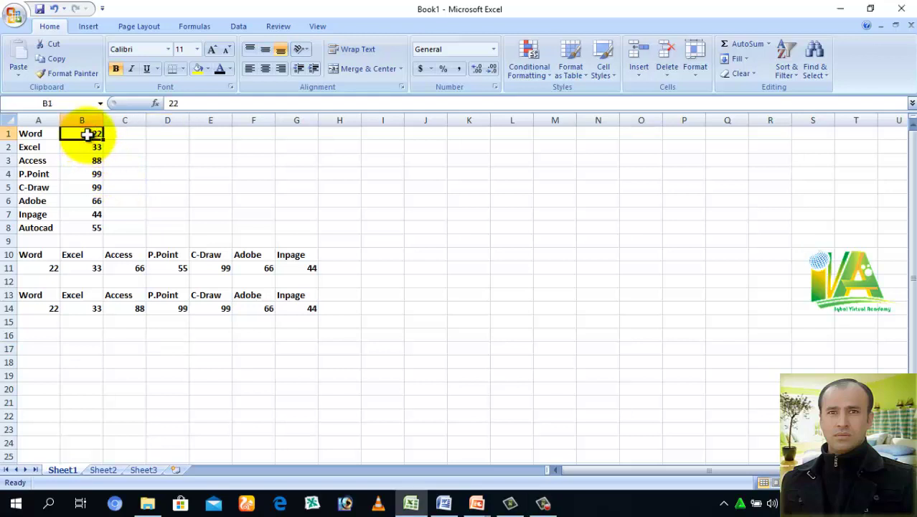
type("1 1 1 1 1")
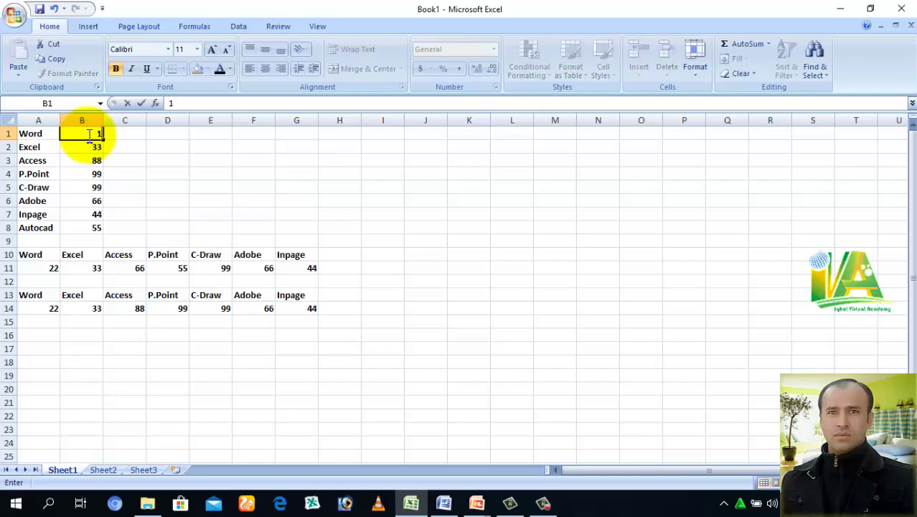
key("Return")
type("1")
key("Return")
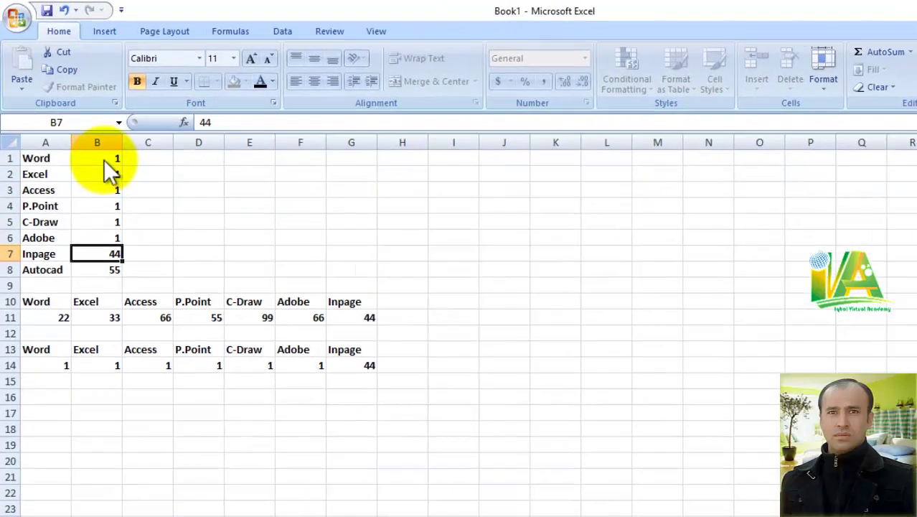
type("1")
key("Return")
type("1")
key("Return")
Compare the linked TRANSPOSE table in A13:G14 with the unlinked pasted table in A10:G11.
key("Return")
key("Return")
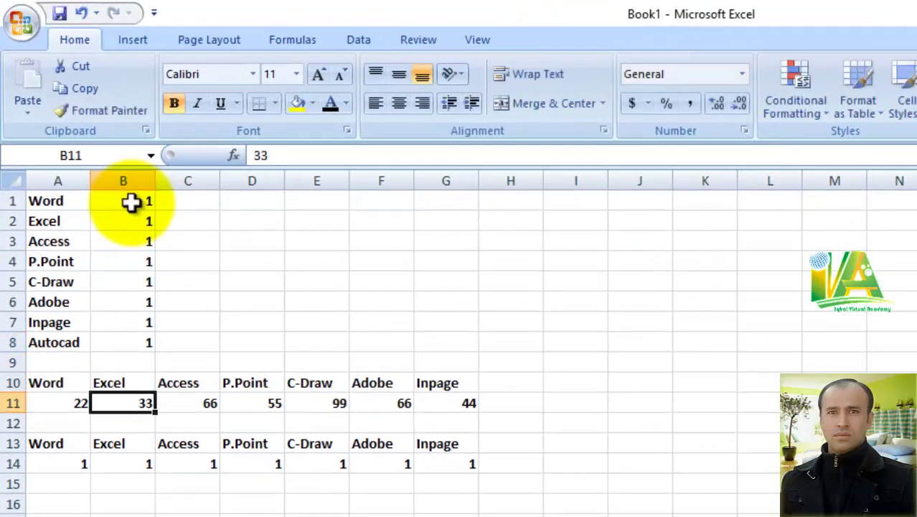
key("Return")
key("Return")
key("Return")
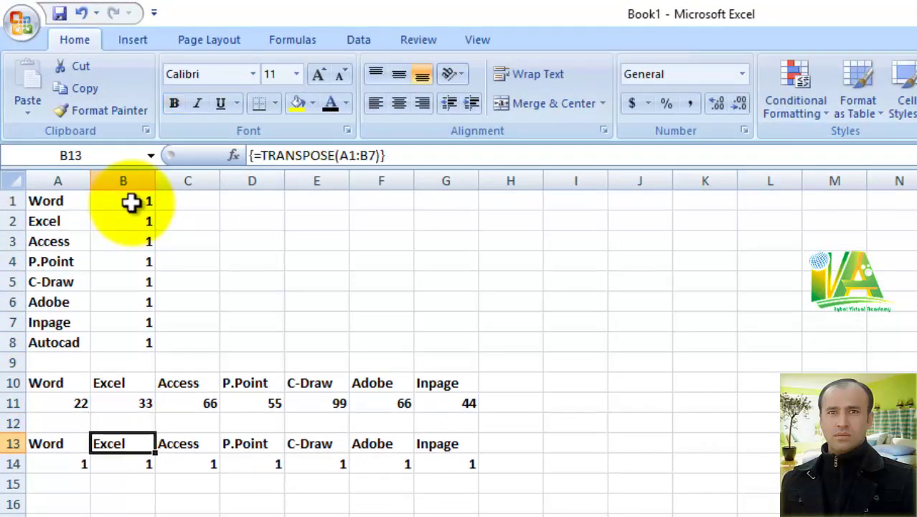
key("Left")
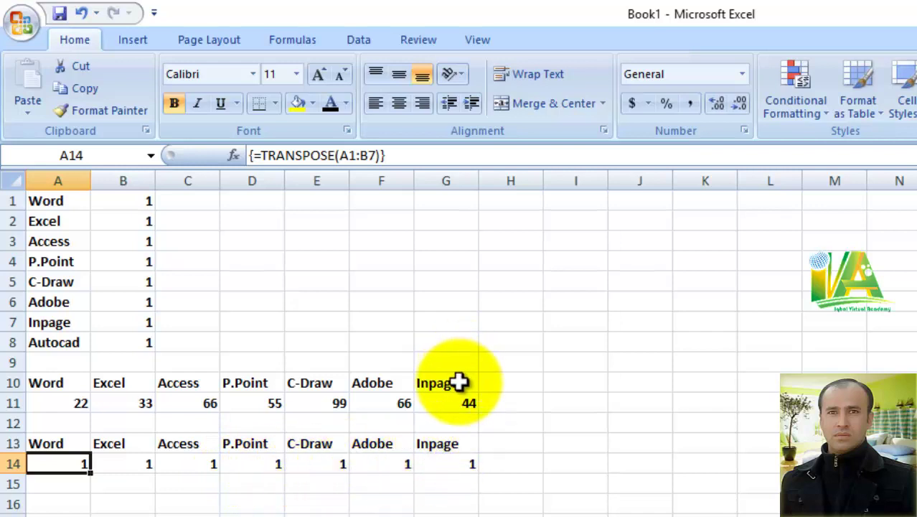
left_click_drag(460, 381, 68, 403)
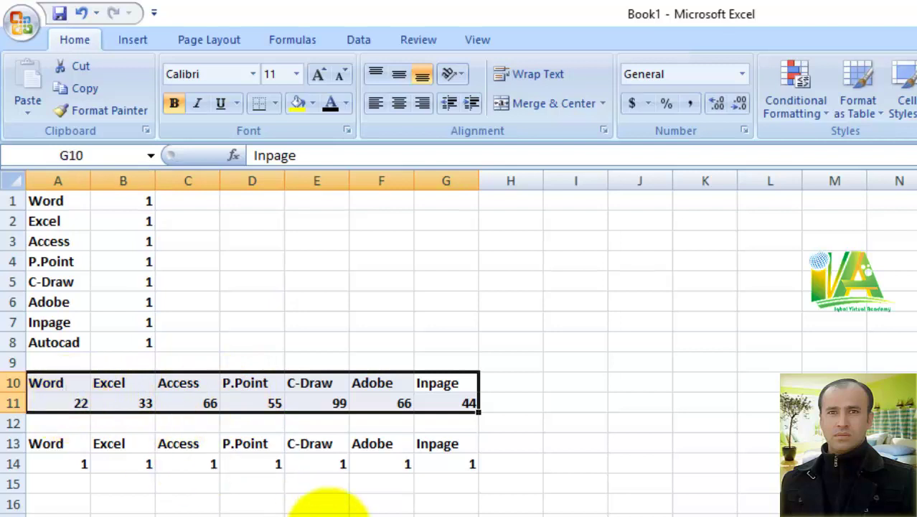